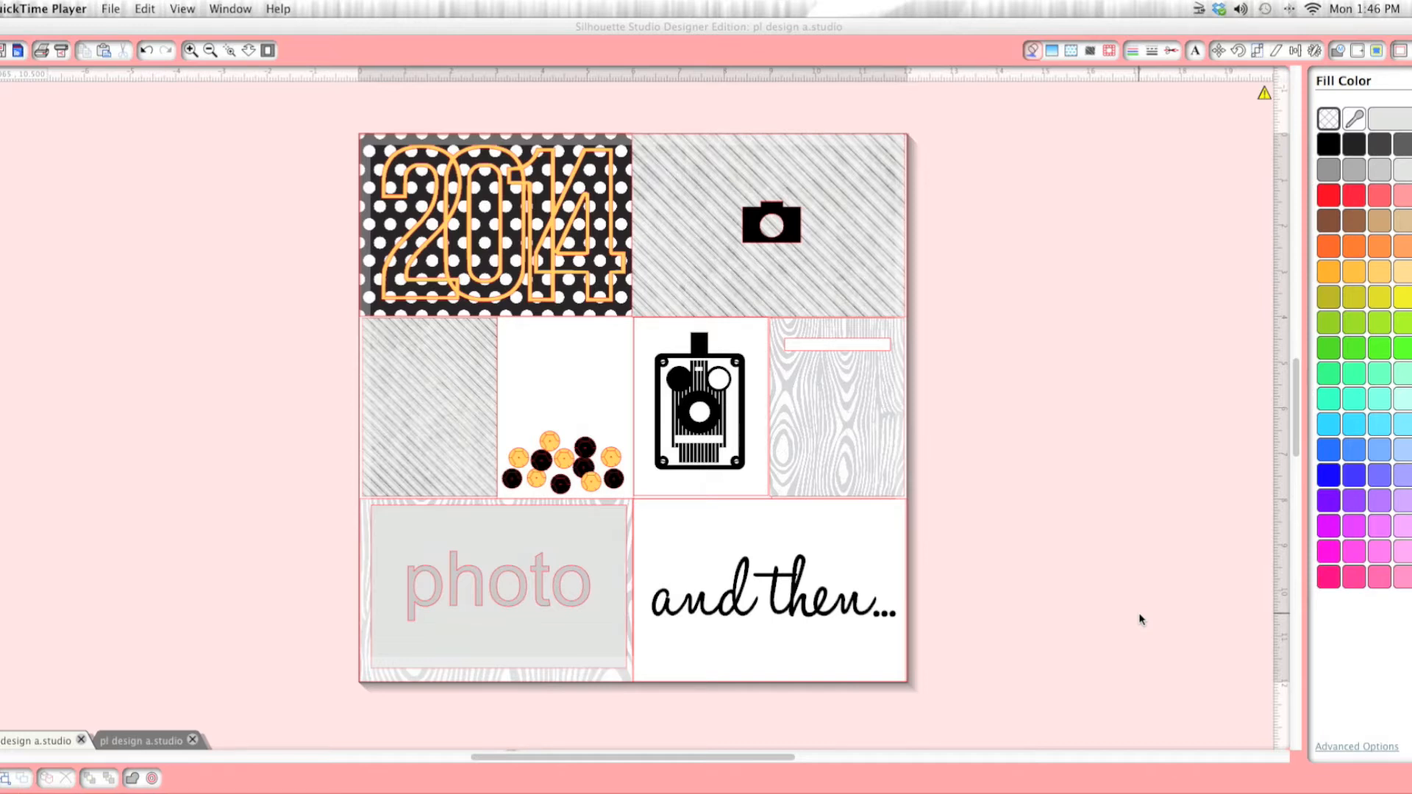
Switch from the finished page layout to the second open document, where the pieces still lie around the empty page
{"action": "left_click", "coordinate": [1118, 566]}
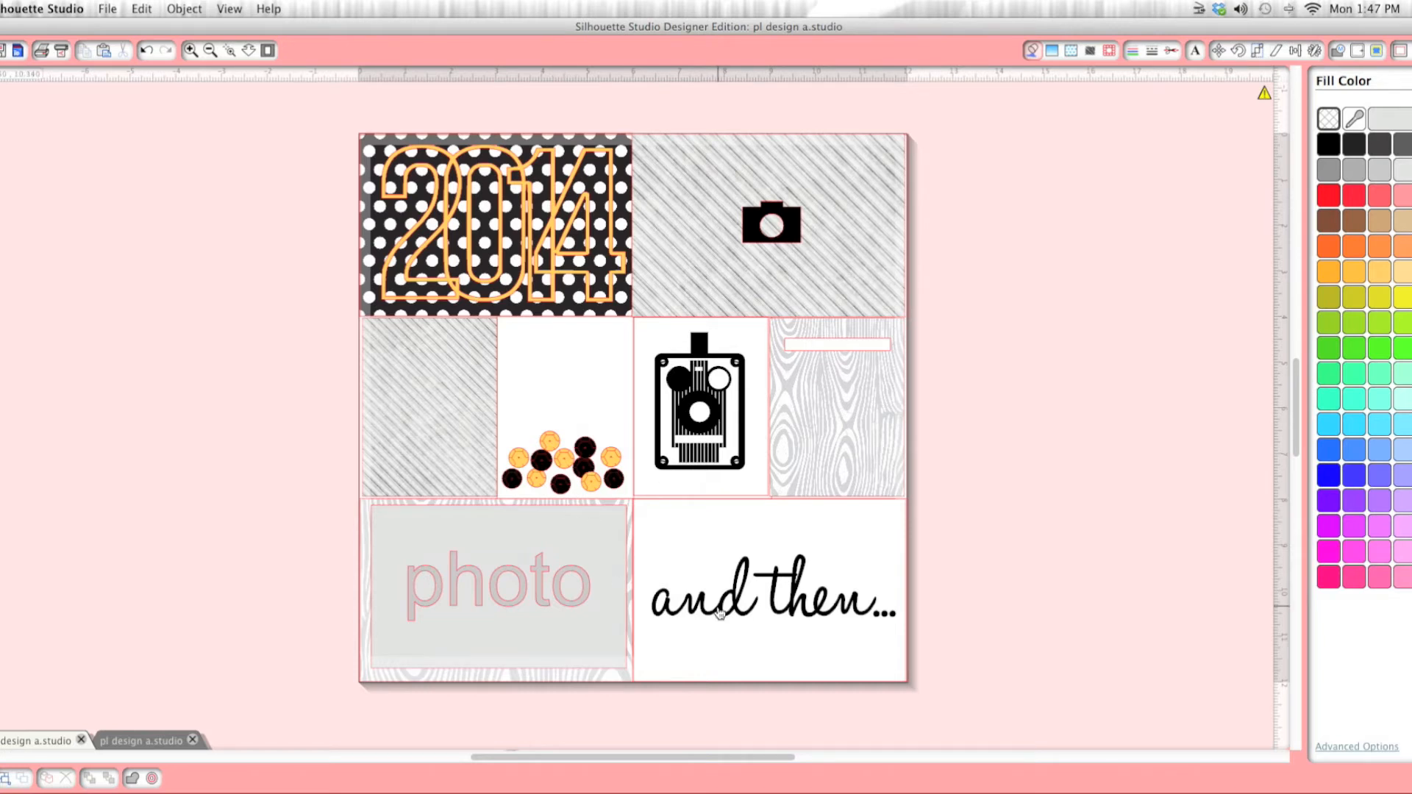
{"action": "scroll", "coordinate": [671, 597], "scroll_direction": "up", "scroll_amount": 1}
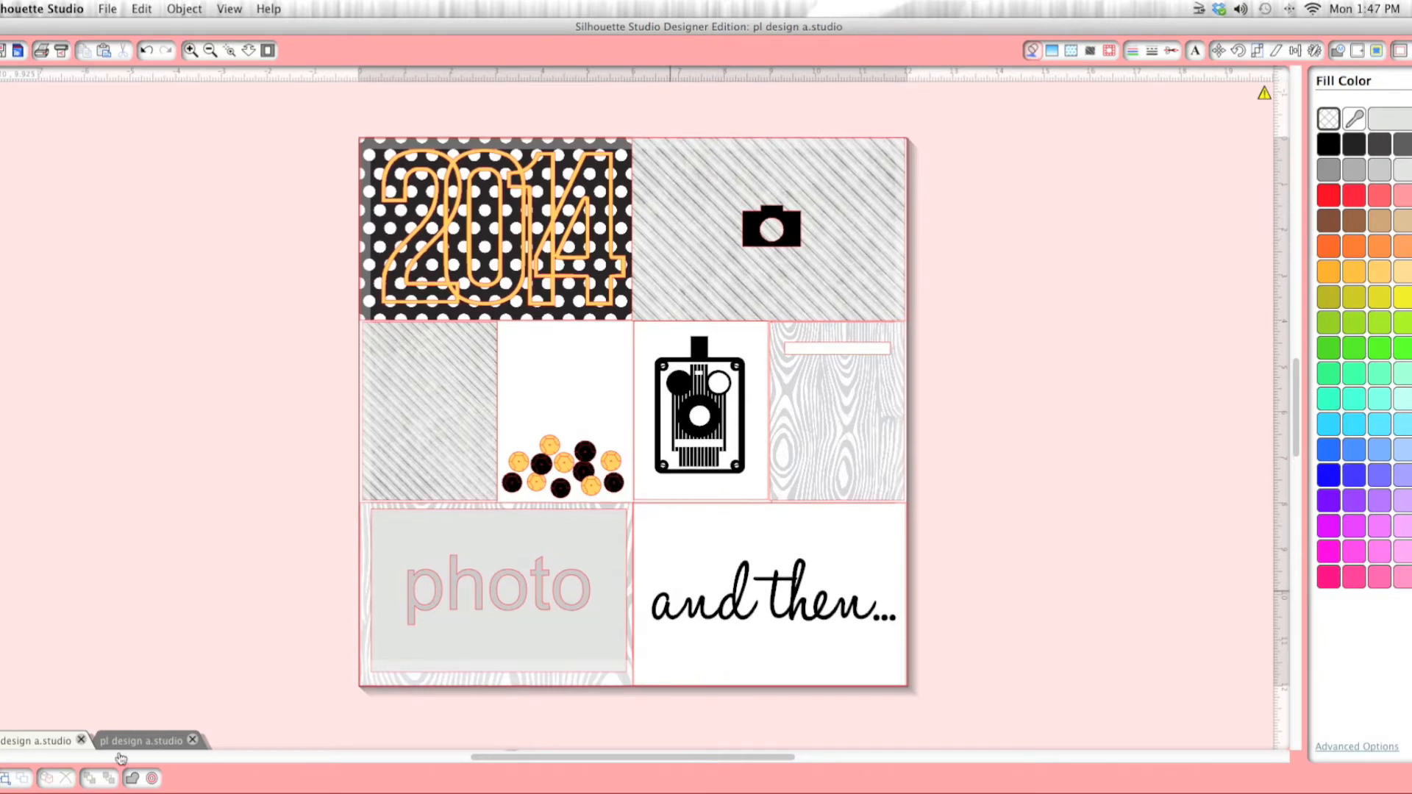
{"action": "left_click", "coordinate": [157, 738]}
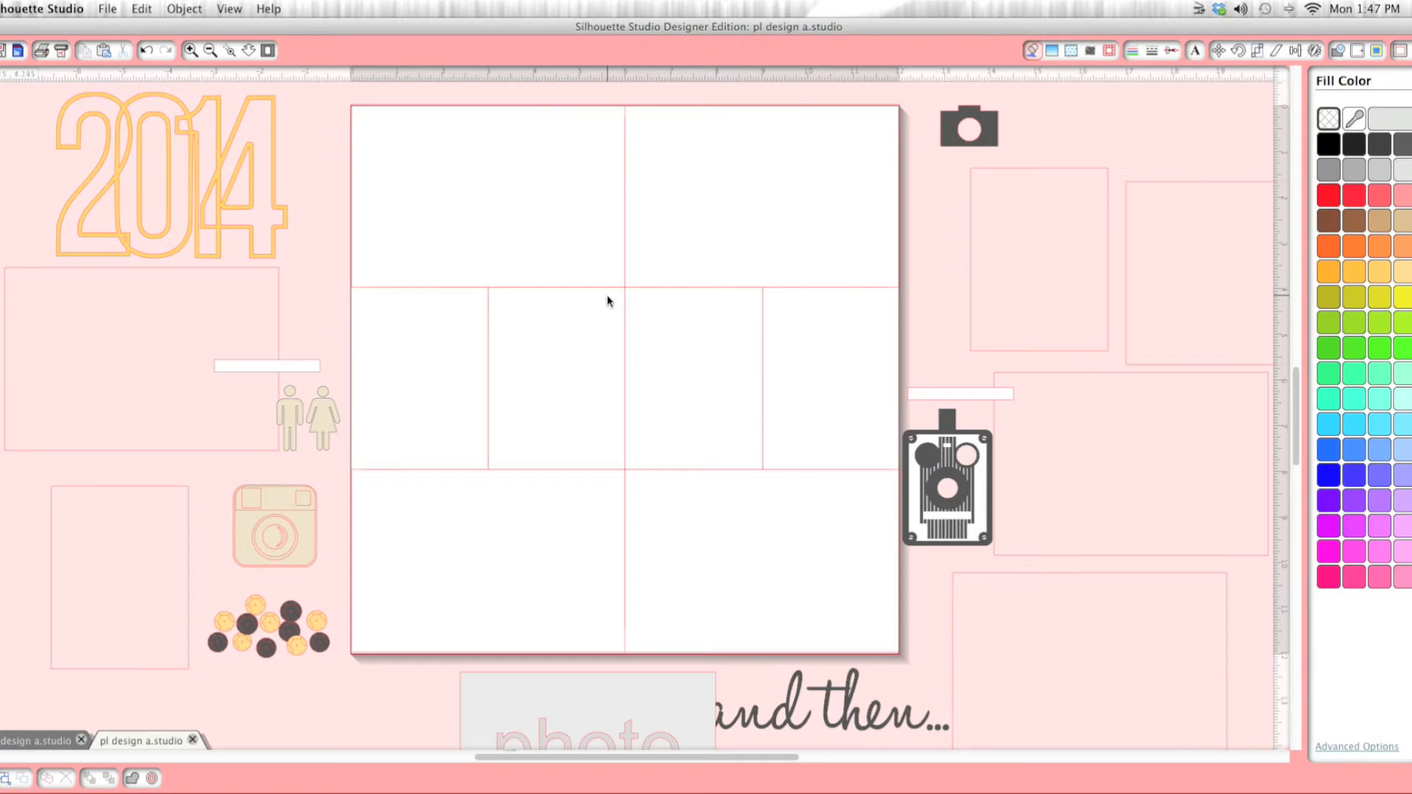
Move the empty 6 × 4 in card into the page's upper-left pocket and fill it with the black-and-white polka dot pattern
{"action": "left_click", "coordinate": [278, 311]}
{"action": "left_click_drag", "start_coordinate": [301, 269], "coordinate": [618, 121]}
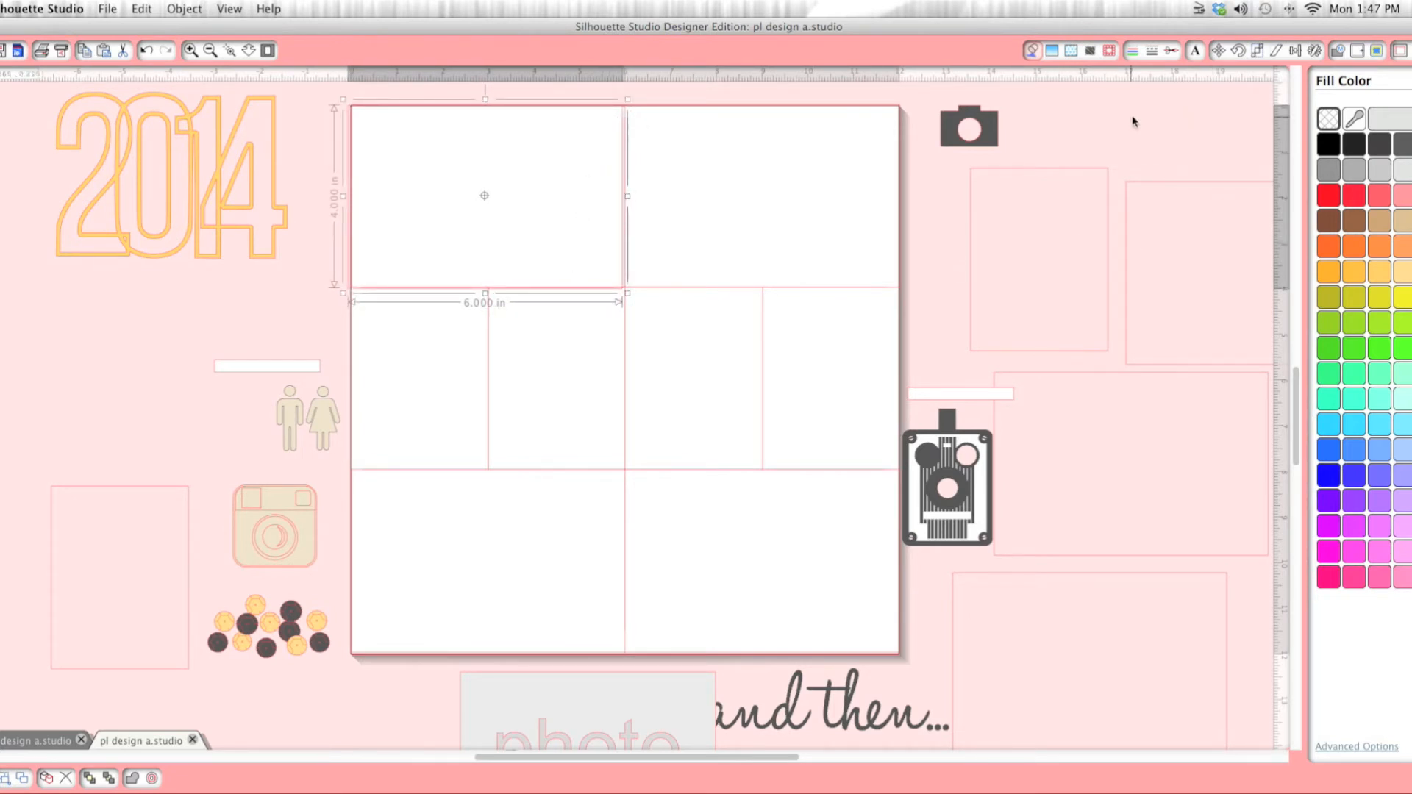
{"action": "left_click", "coordinate": [1072, 51]}
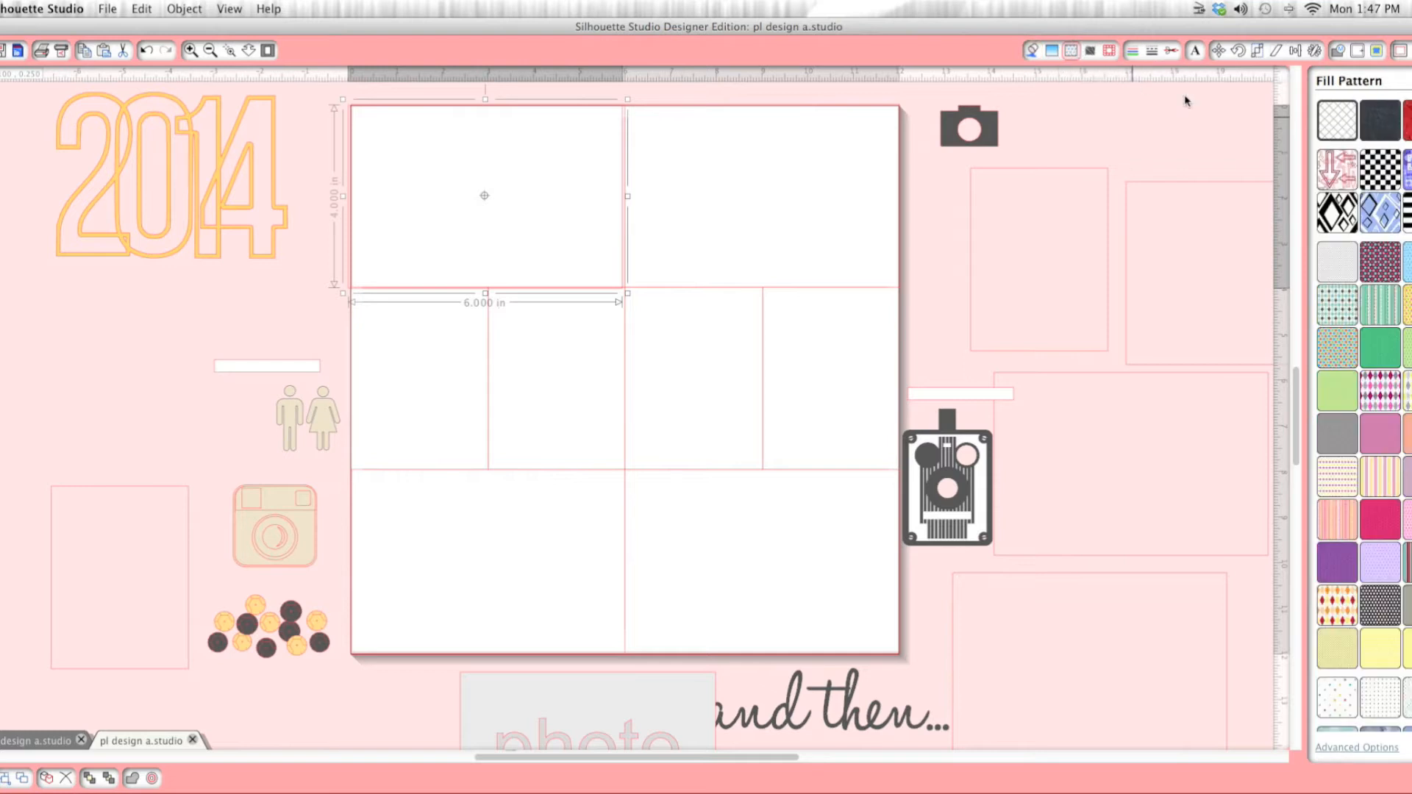
{"action": "left_click", "coordinate": [1382, 613]}
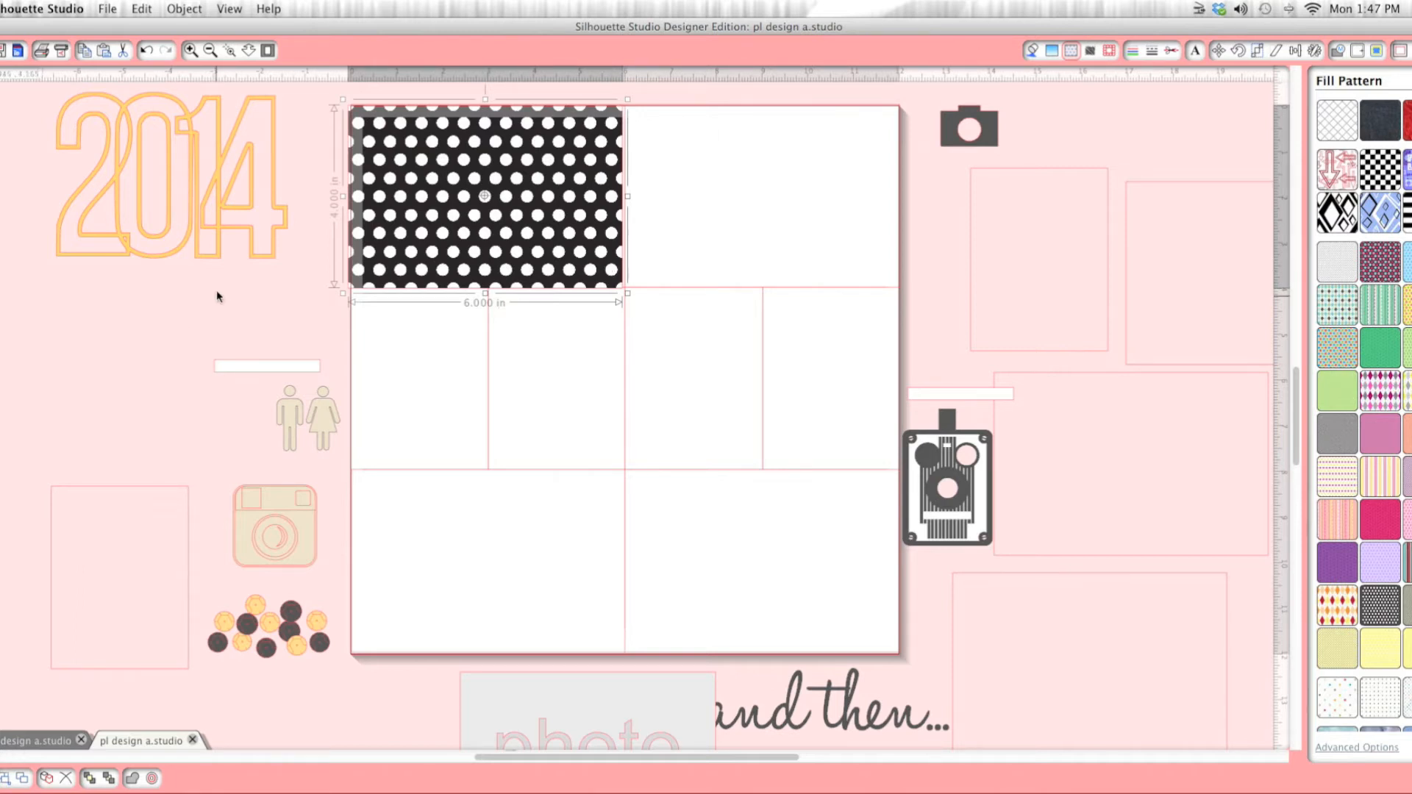
Place the 2014 title over the polka dot card and choose light orange as the fill color
{"action": "left_click", "coordinate": [210, 193]}
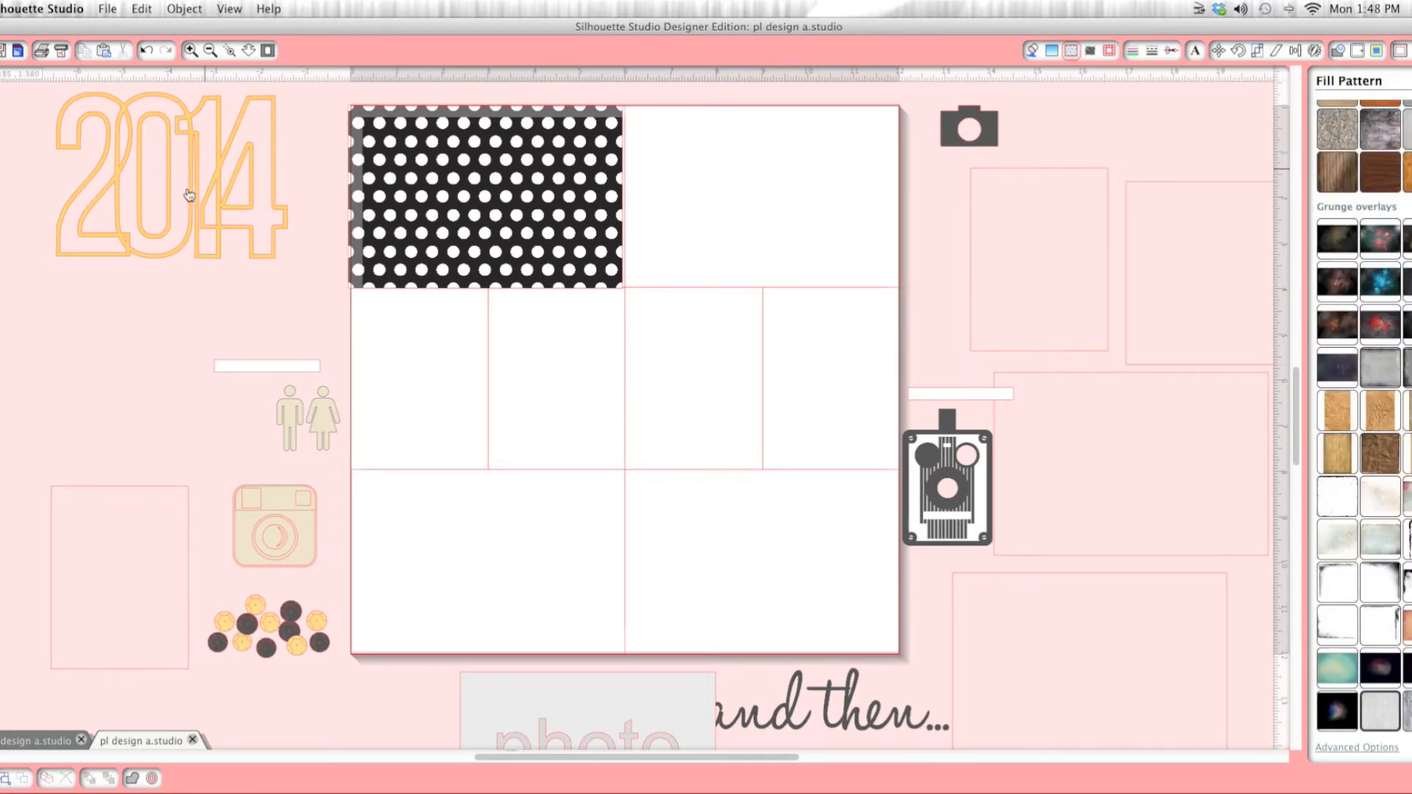
{"action": "left_click_drag", "start_coordinate": [265, 194], "coordinate": [550, 216]}
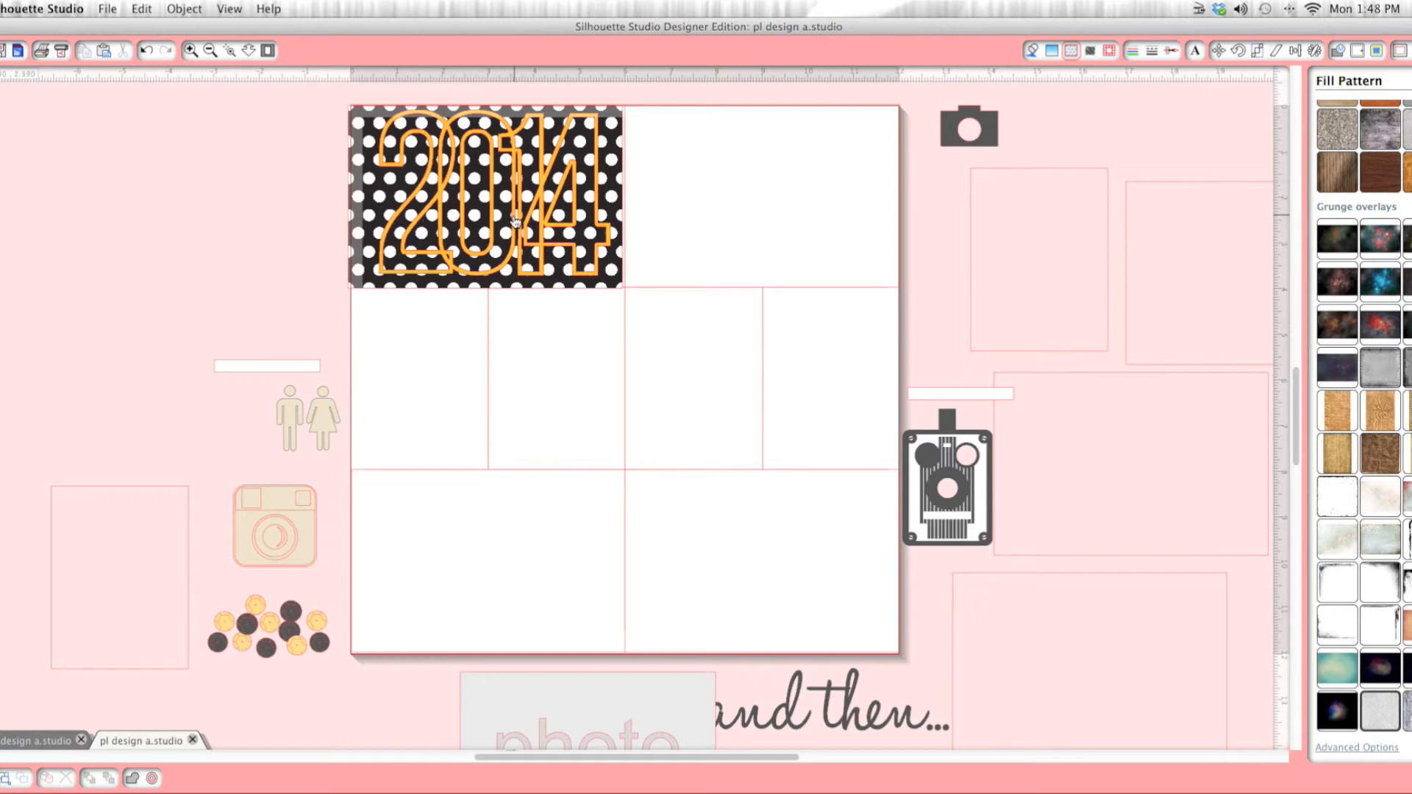
{"action": "left_click", "coordinate": [1032, 50]}
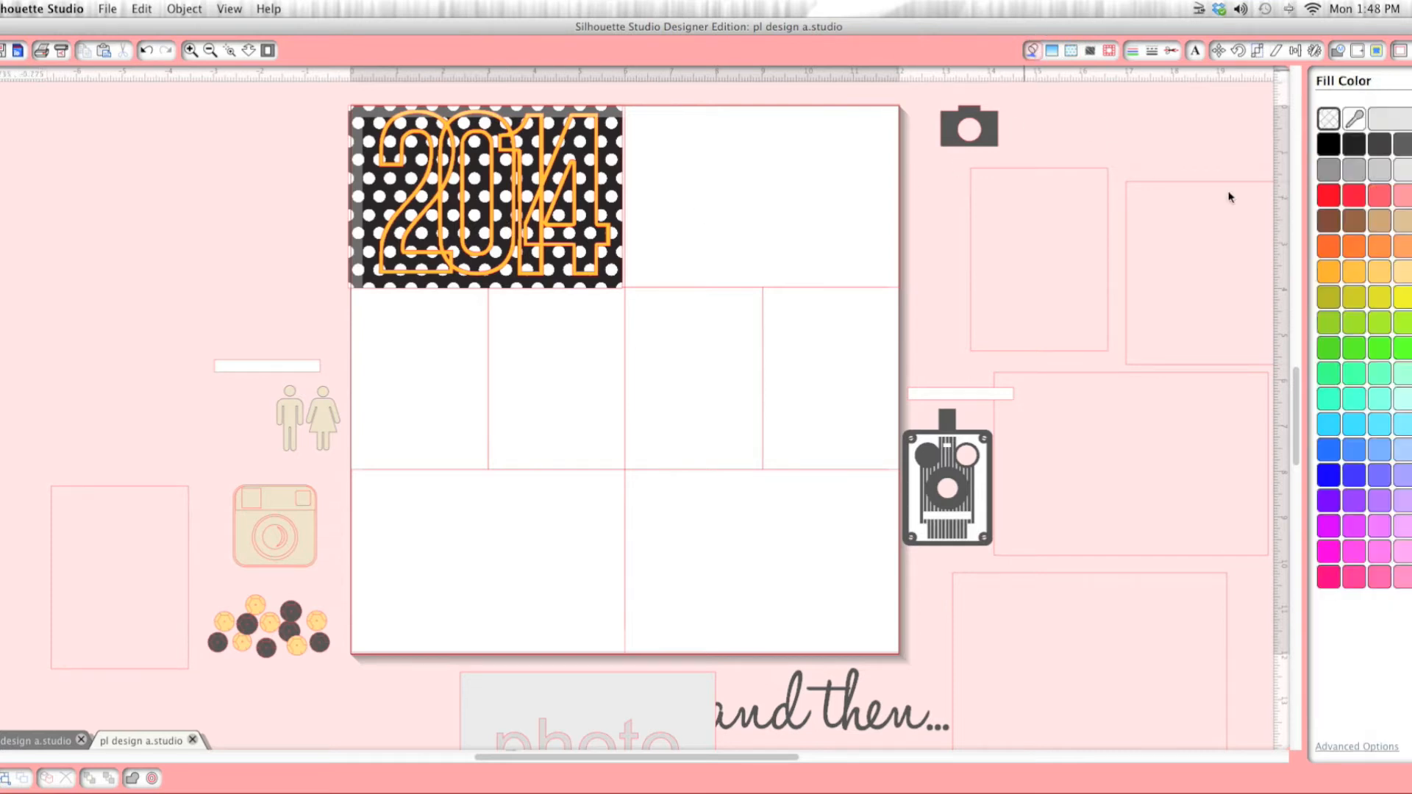
{"action": "left_click", "coordinate": [1352, 272]}
Move an empty 6 × 4 in card into the upper-right pocket and fill it with the light grey diagonal stripe pattern
{"action": "left_click_drag", "start_coordinate": [1084, 372], "coordinate": [731, 105]}
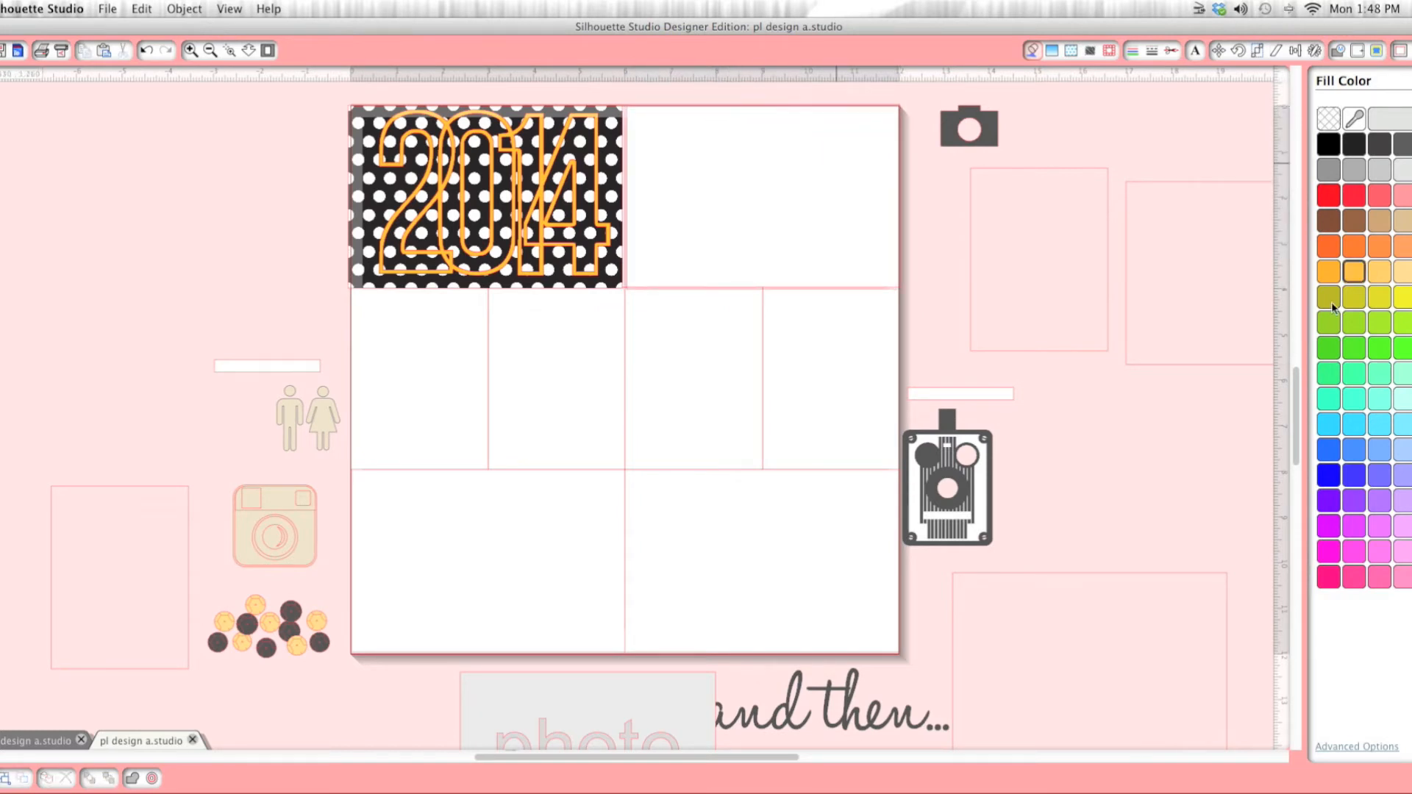
{"action": "left_click", "coordinate": [1070, 50]}
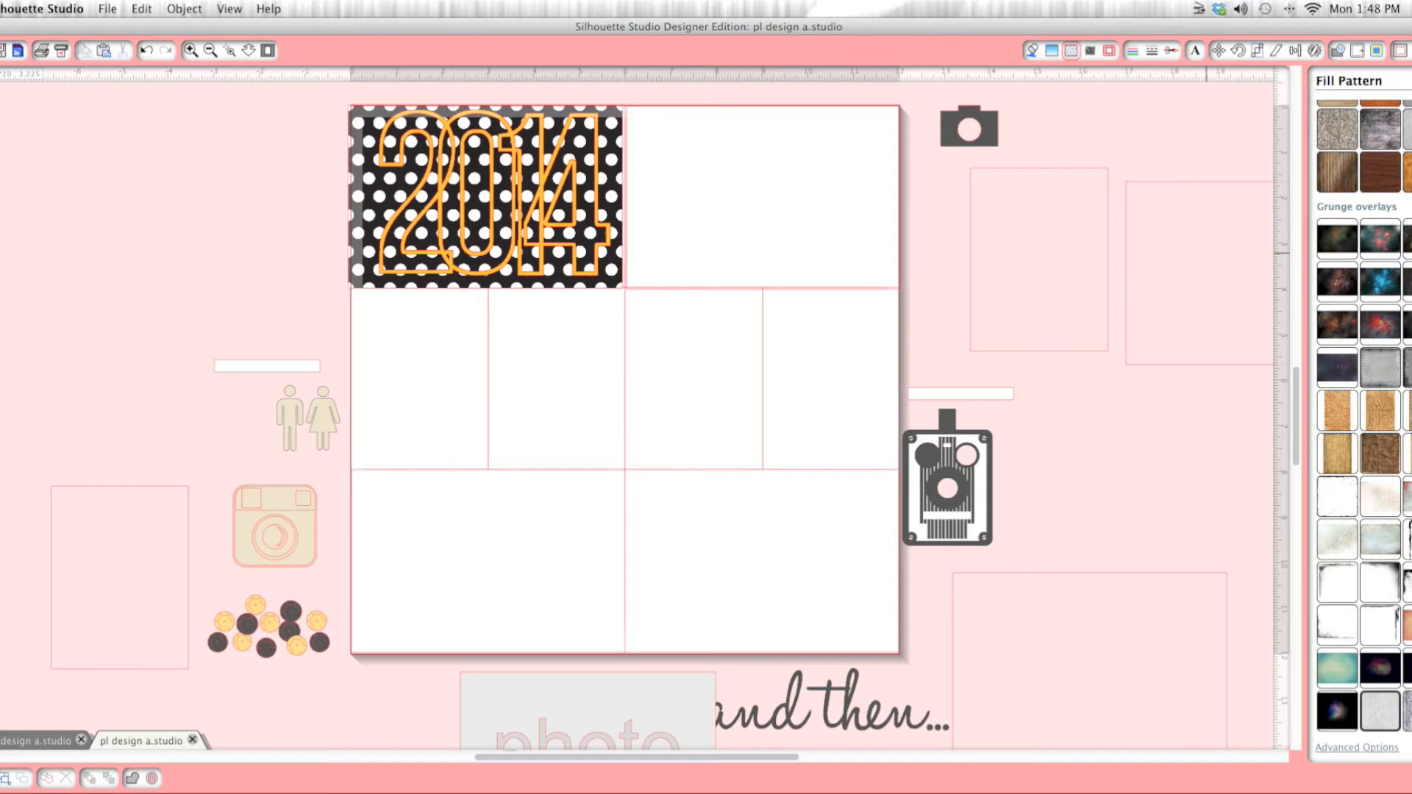
{"action": "scroll", "coordinate": [1382, 382], "scroll_direction": "down", "scroll_amount": 5}
{"action": "scroll", "coordinate": [1383, 382], "scroll_direction": "down", "scroll_amount": 1}
{"action": "left_click", "coordinate": [1389, 316]}
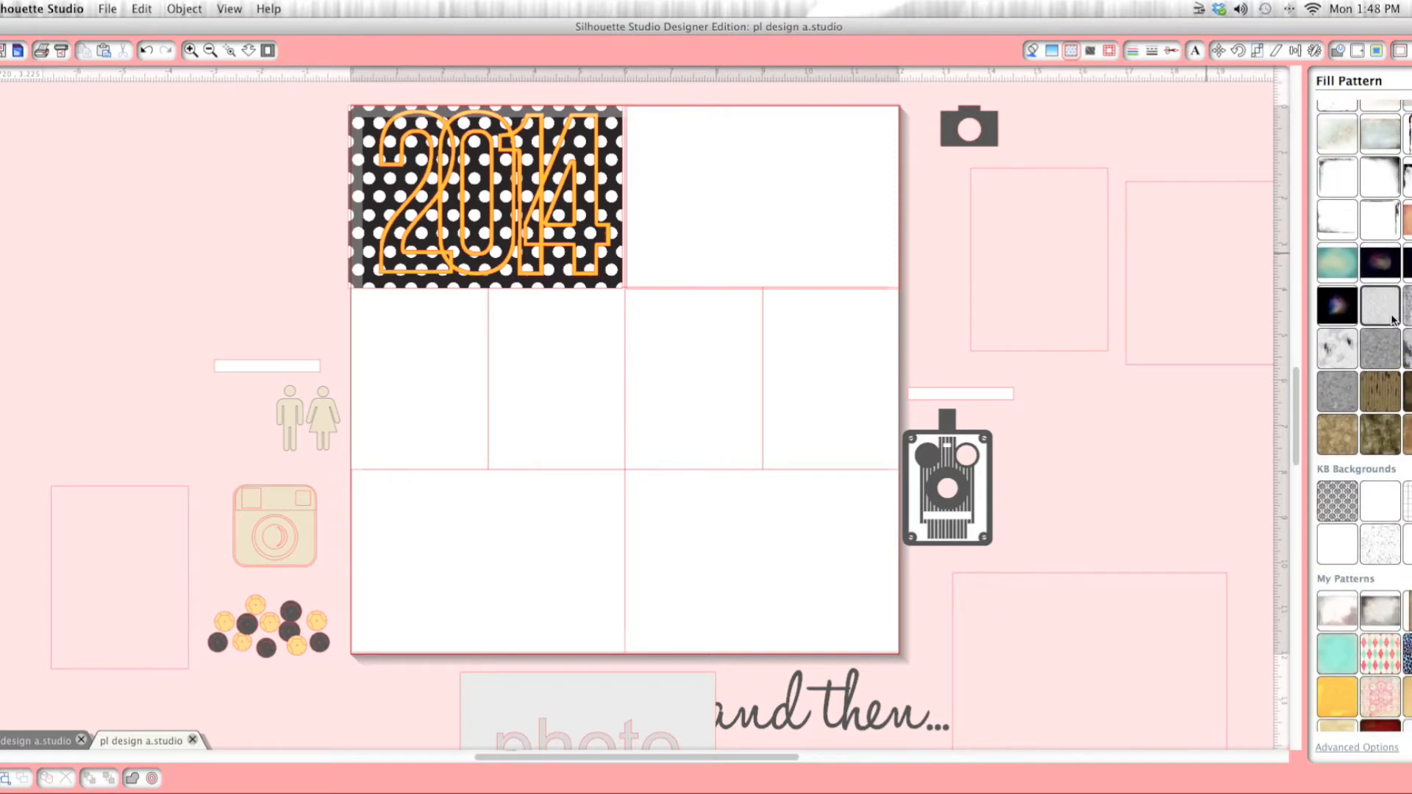
{"action": "left_click", "coordinate": [804, 290]}
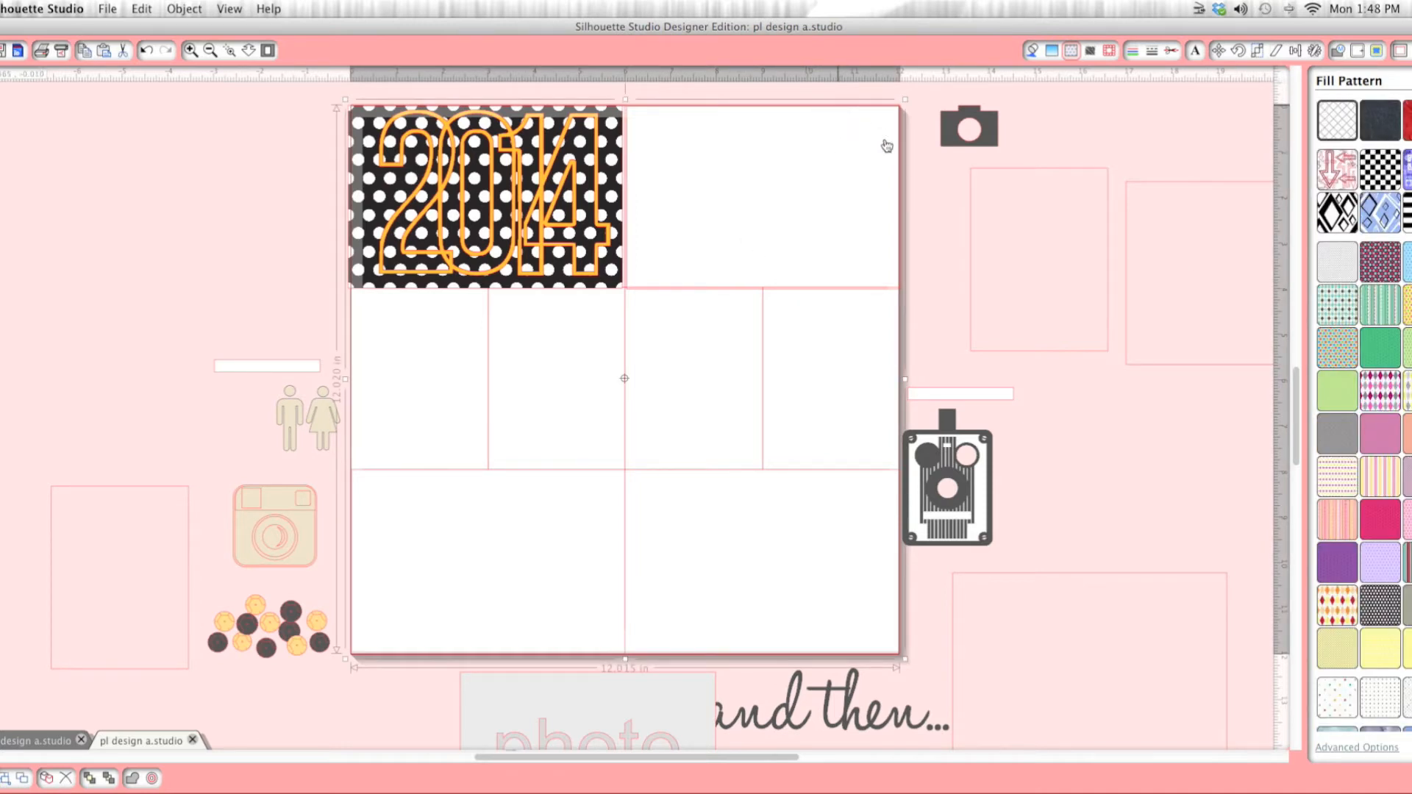
{"action": "left_click", "coordinate": [931, 181]}
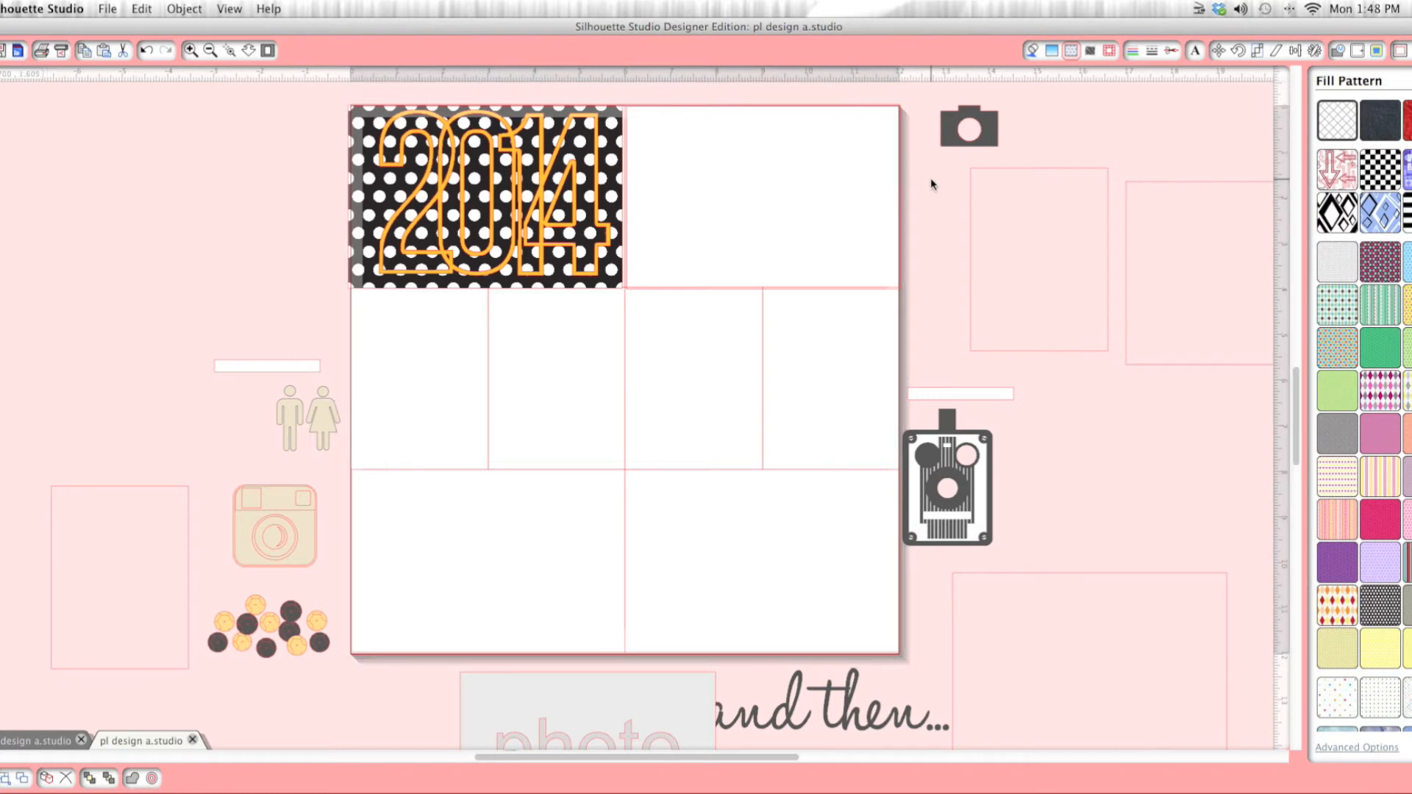
{"action": "left_click", "coordinate": [747, 295]}
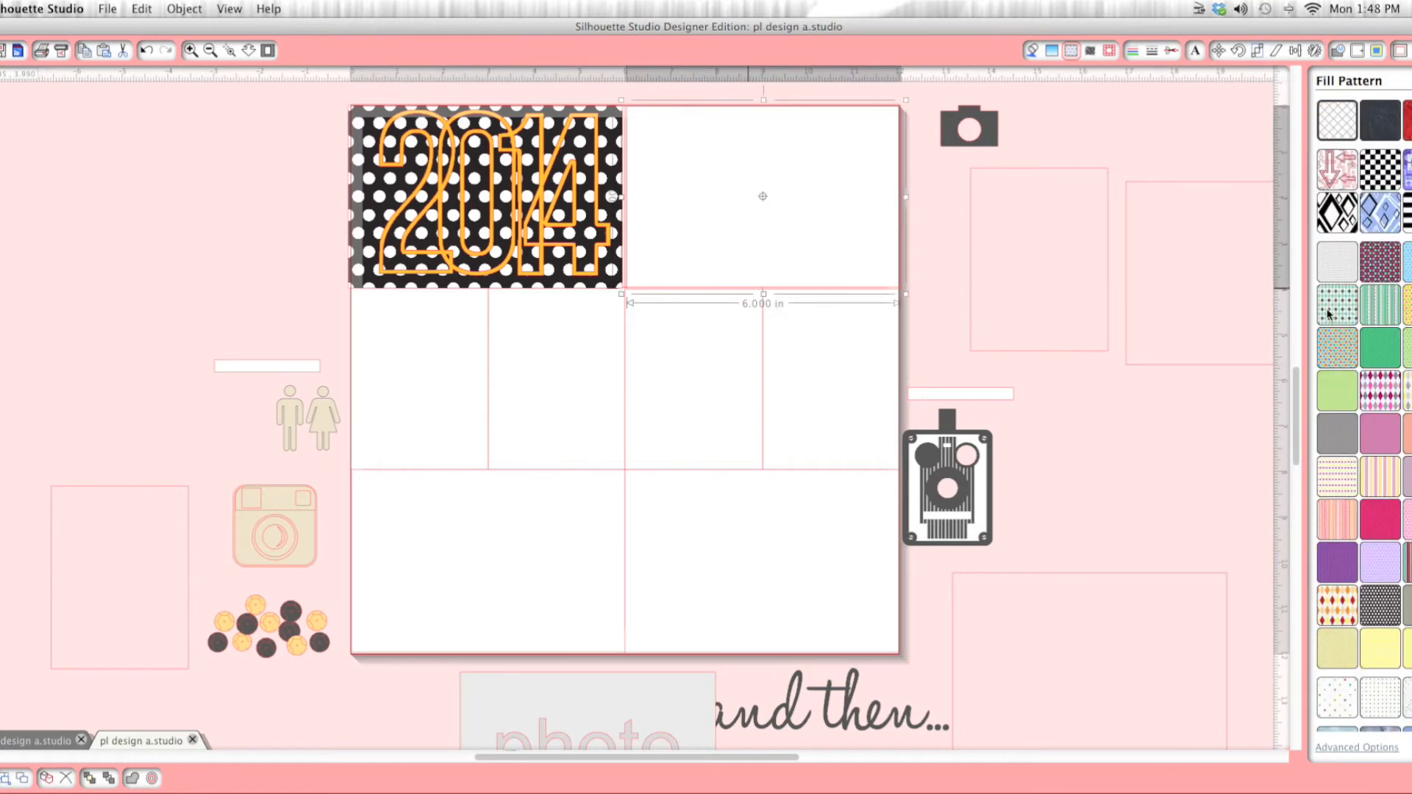
{"action": "scroll", "coordinate": [1403, 438], "scroll_direction": "down", "scroll_amount": 10}
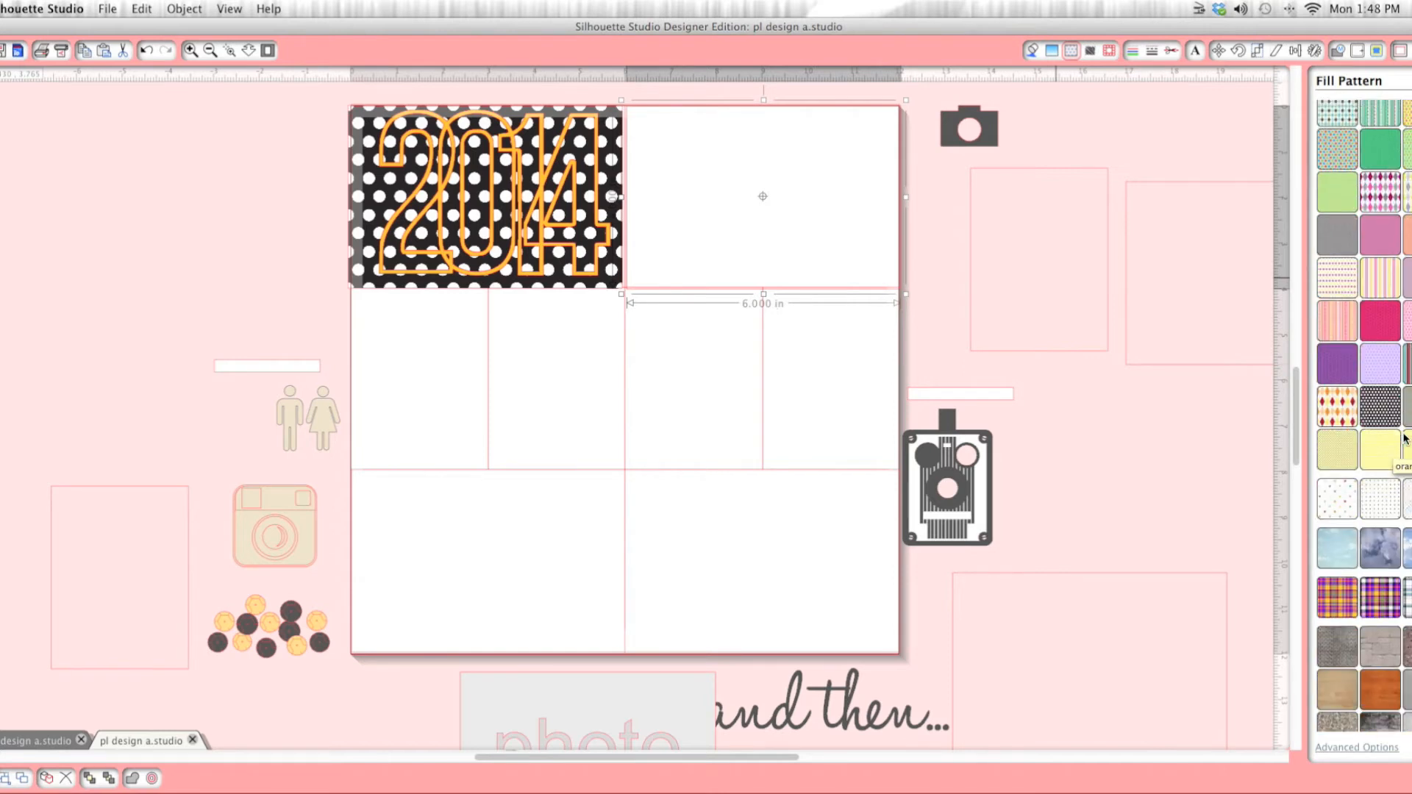
{"action": "scroll", "coordinate": [1404, 438], "scroll_direction": "down", "scroll_amount": 10}
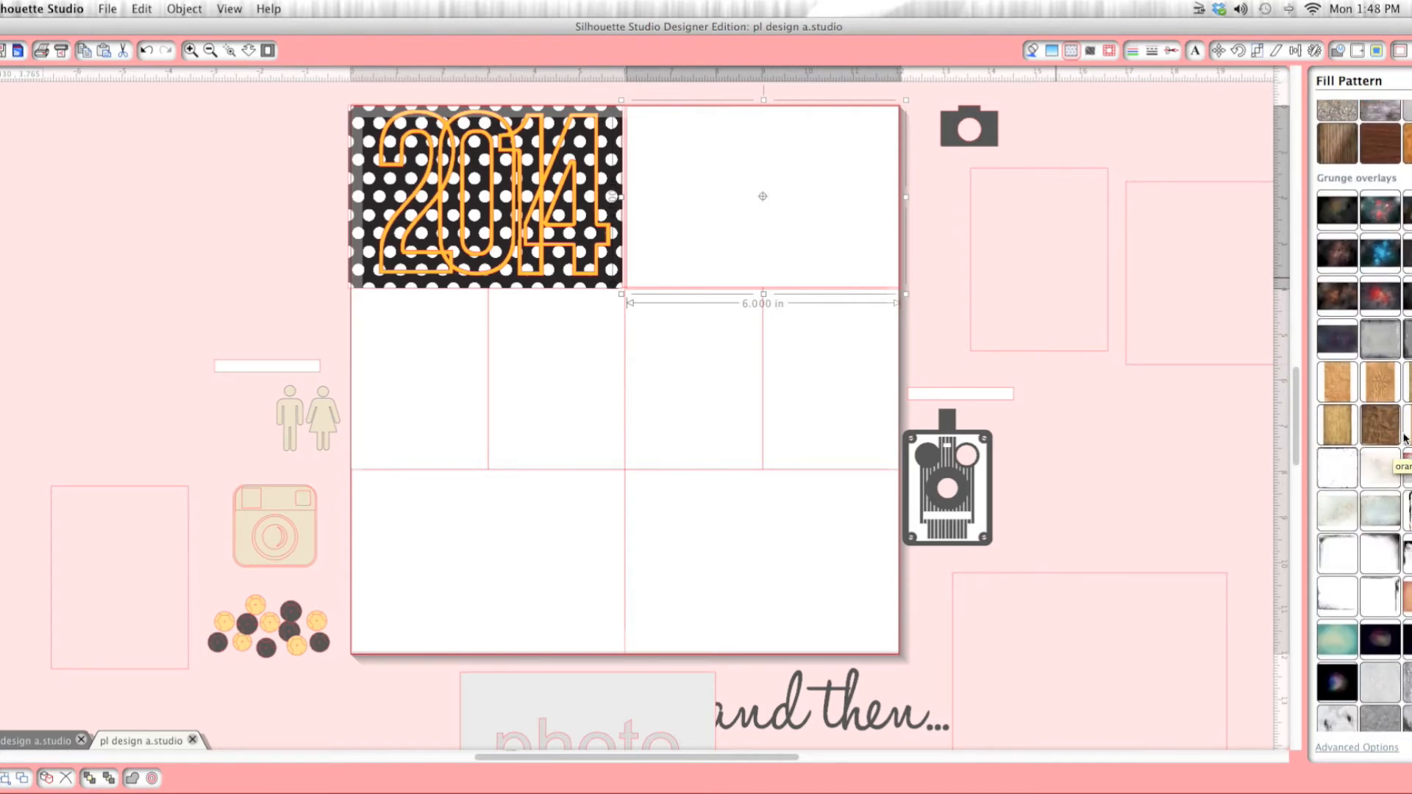
{"action": "left_click", "coordinate": [1369, 479]}
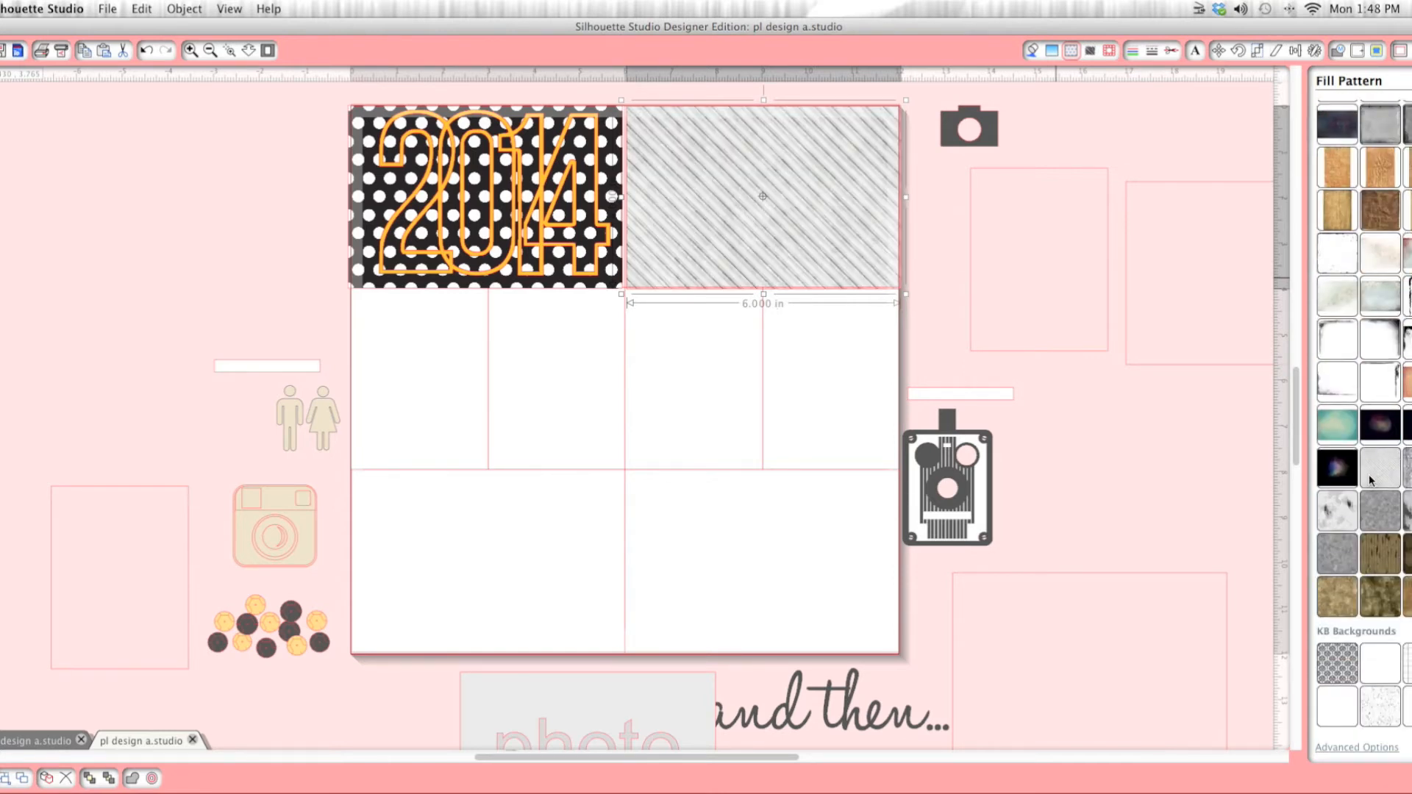
Place the small black camera icon on the upper-right striped card and the vintage camera in the third middle-row pocket
{"action": "left_click_drag", "start_coordinate": [956, 142], "coordinate": [740, 197]}
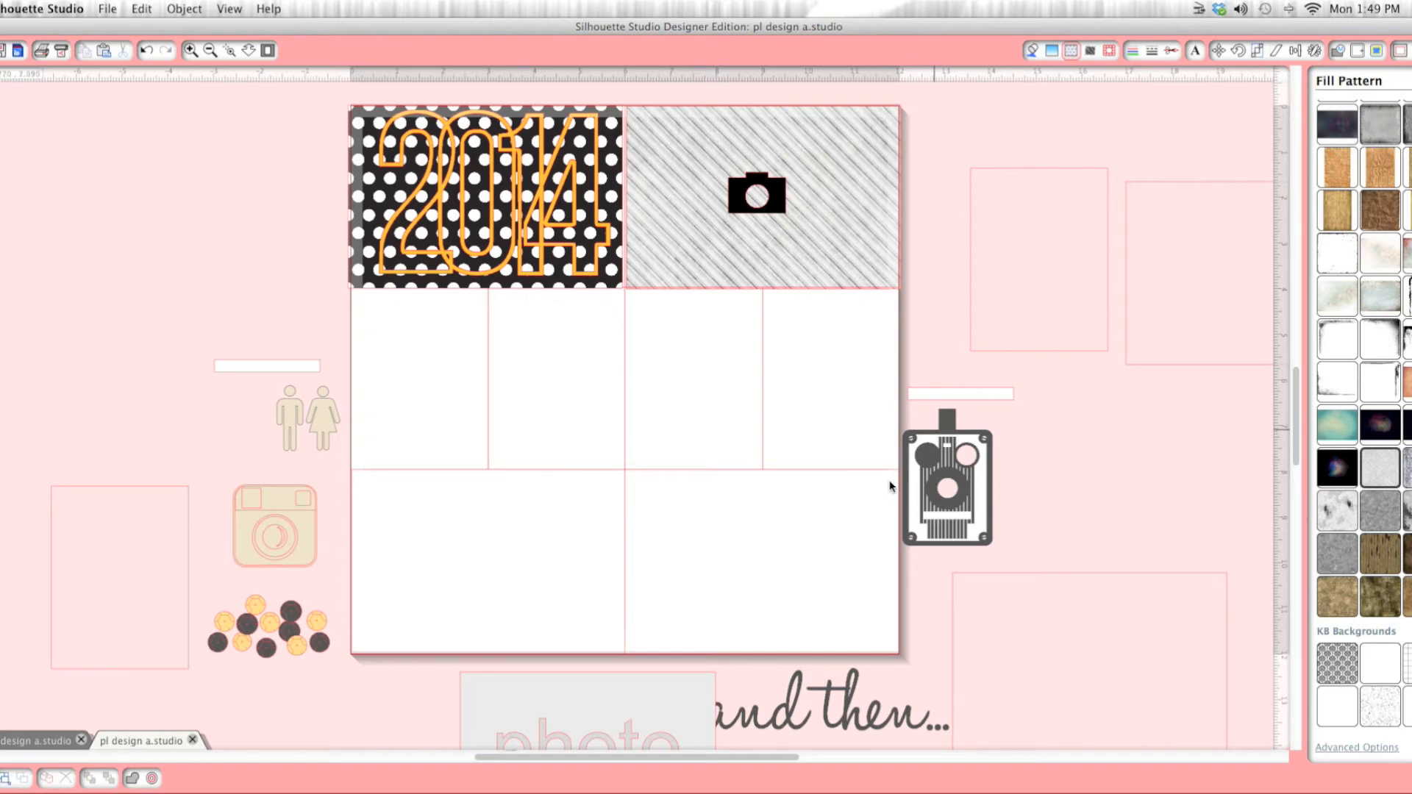
{"action": "left_click_drag", "start_coordinate": [958, 450], "coordinate": [676, 339]}
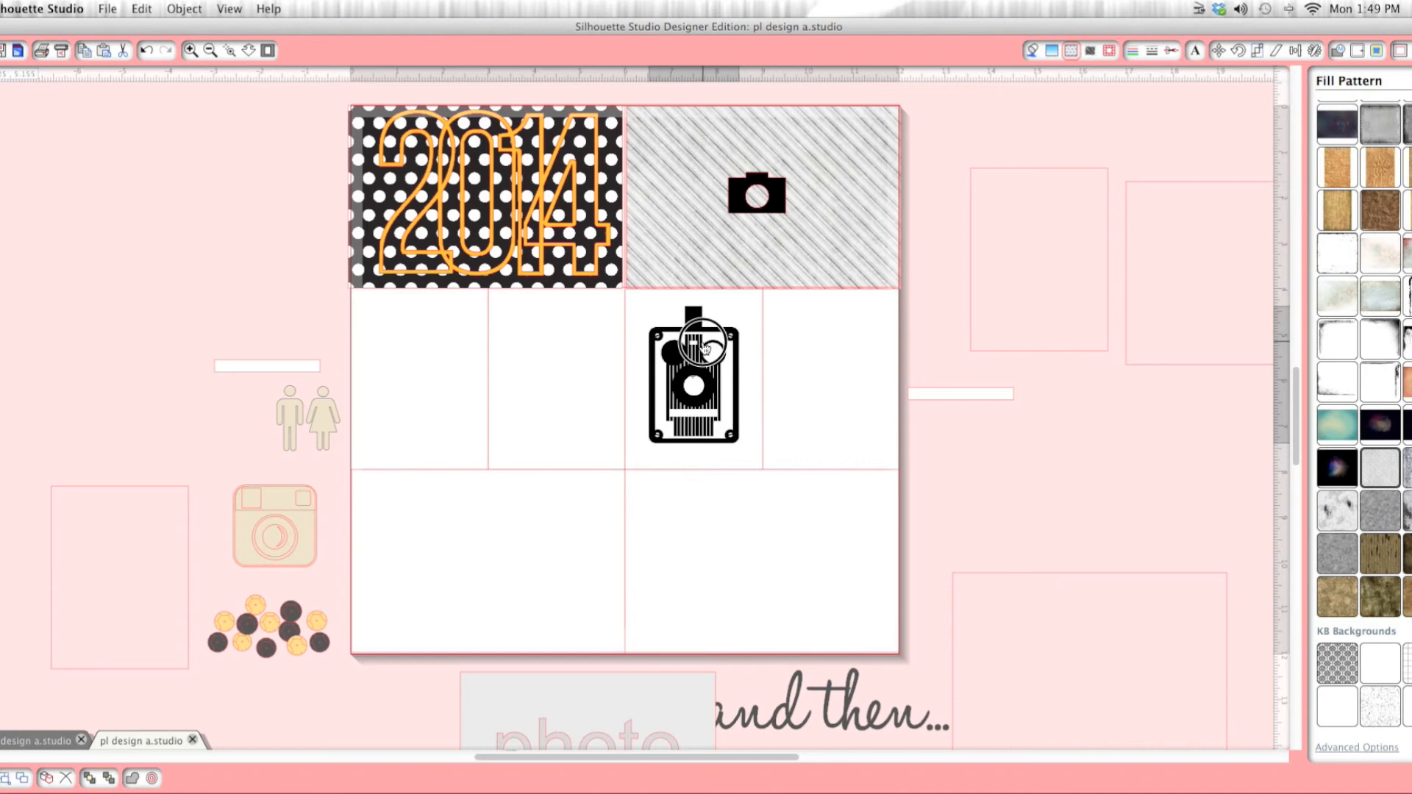
{"action": "left_click", "coordinate": [977, 375]}
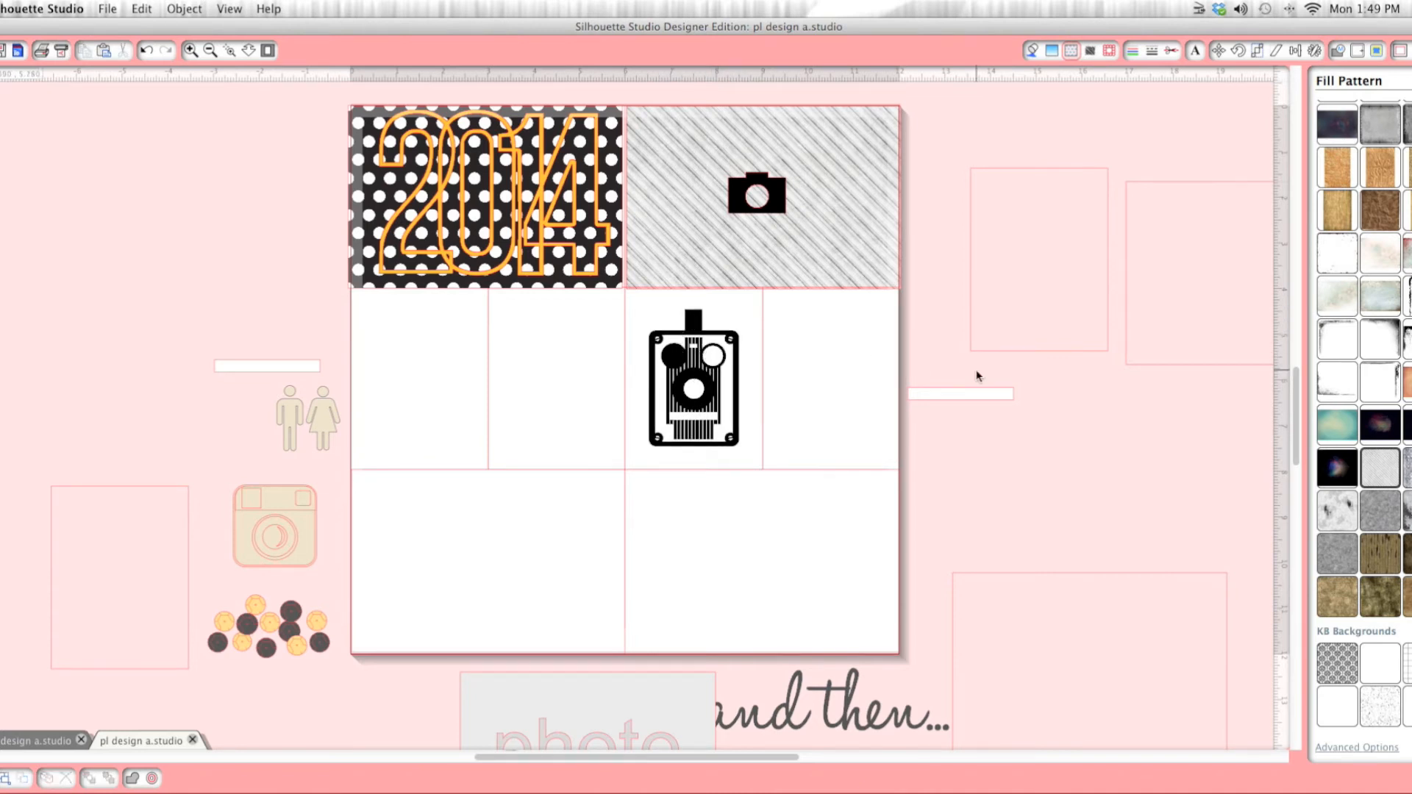
Move an empty 3 × 4 in card into the first middle-row pocket and fill it with the same grey diagonal stripe pattern
{"action": "left_click_drag", "start_coordinate": [972, 352], "coordinate": [358, 471]}
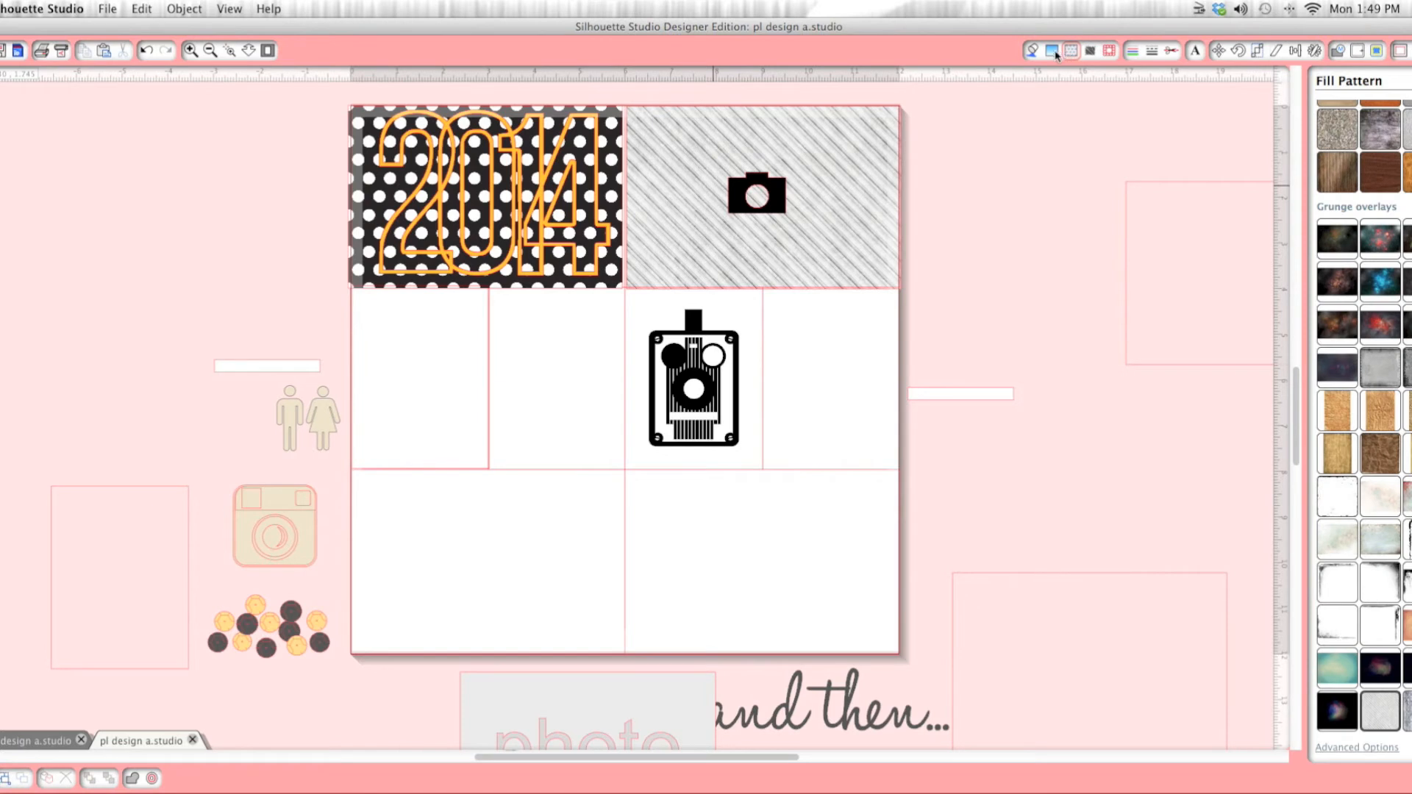
{"action": "scroll", "coordinate": [1361, 411], "scroll_direction": "down", "scroll_amount": 3}
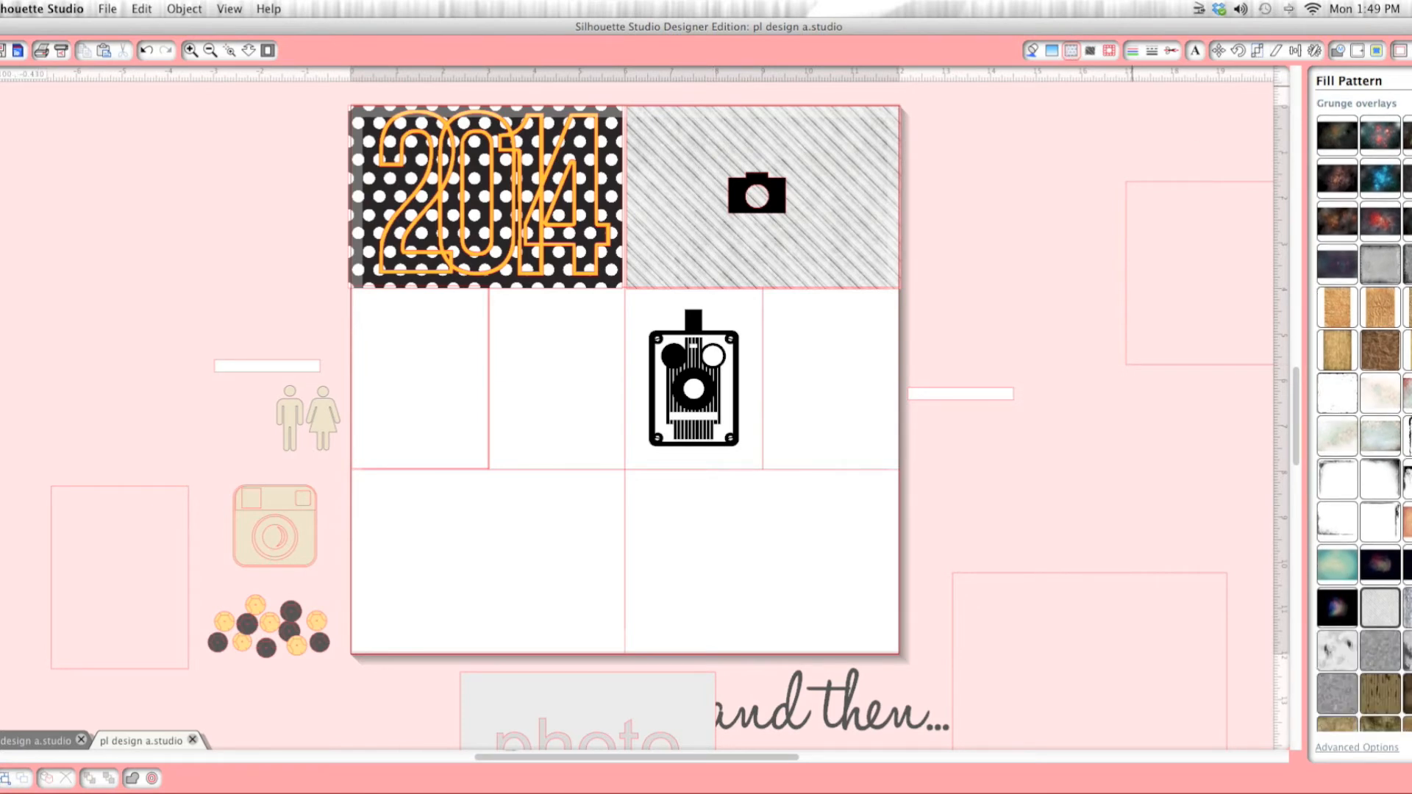
{"action": "scroll", "coordinate": [1377, 561], "scroll_direction": "down", "scroll_amount": 2}
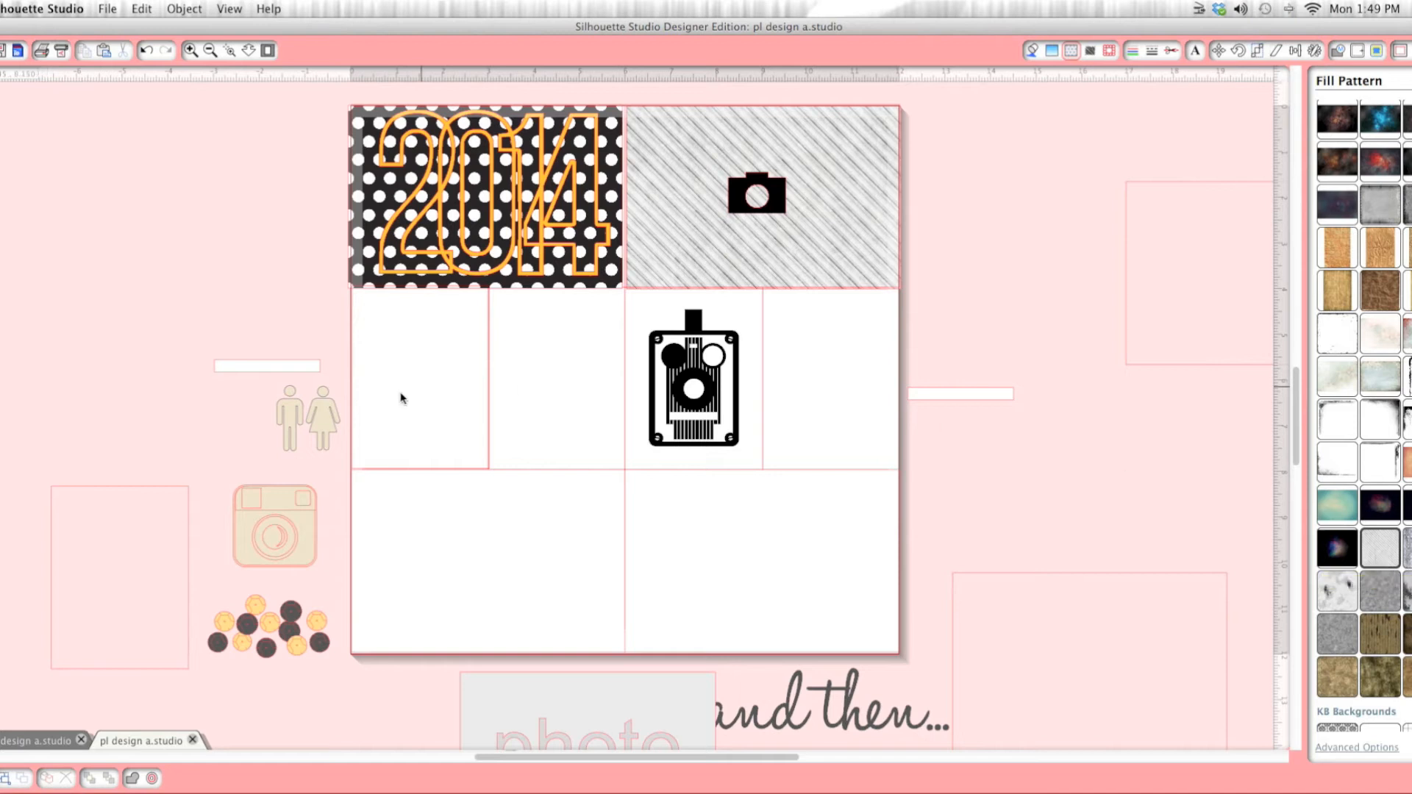
{"action": "left_click", "coordinate": [355, 354]}
{"action": "scroll", "coordinate": [1377, 559], "scroll_direction": "down", "scroll_amount": 3}
{"action": "scroll", "coordinate": [1377, 581], "scroll_direction": "down", "scroll_amount": 10}
{"action": "scroll", "coordinate": [1377, 581], "scroll_direction": "down", "scroll_amount": 10}
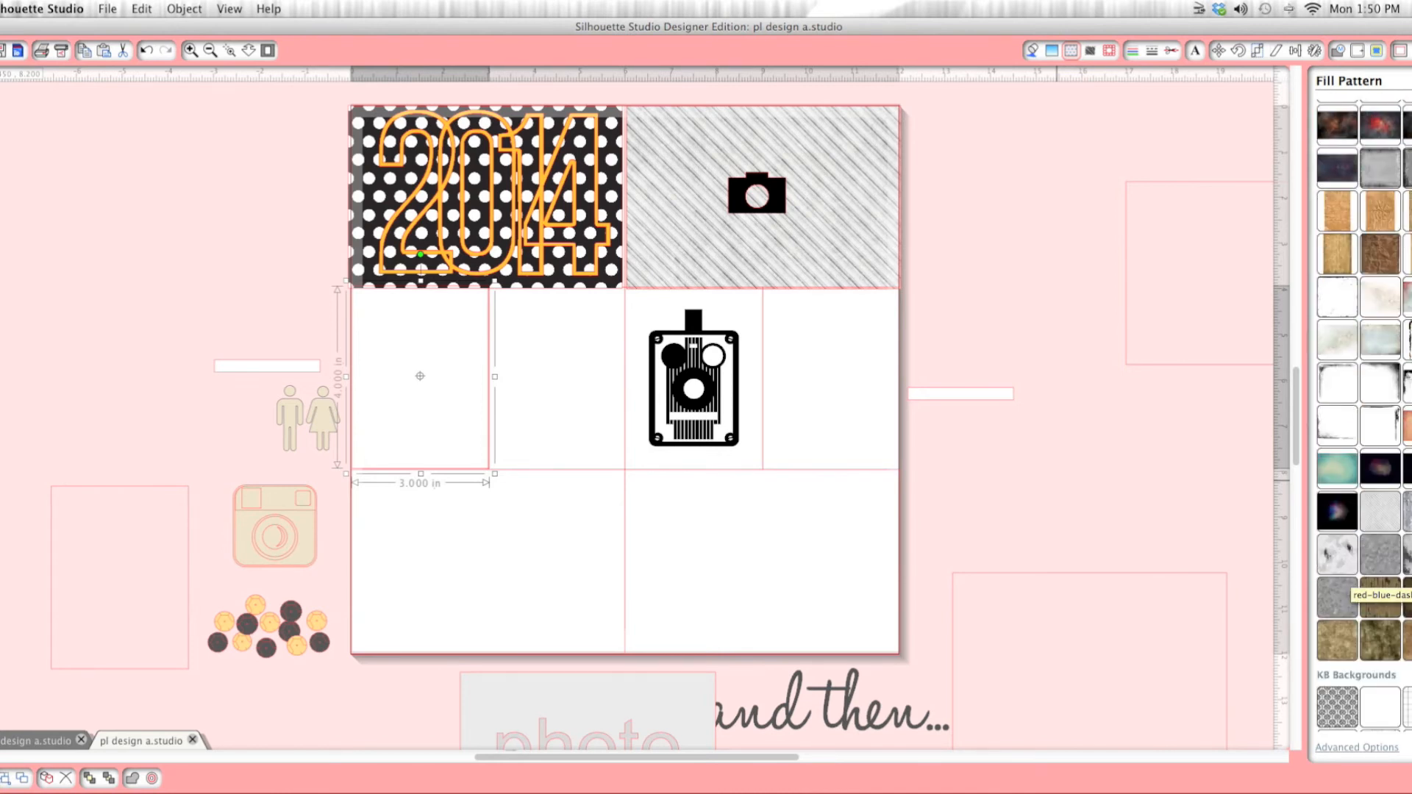
{"action": "left_click", "coordinate": [1372, 517]}
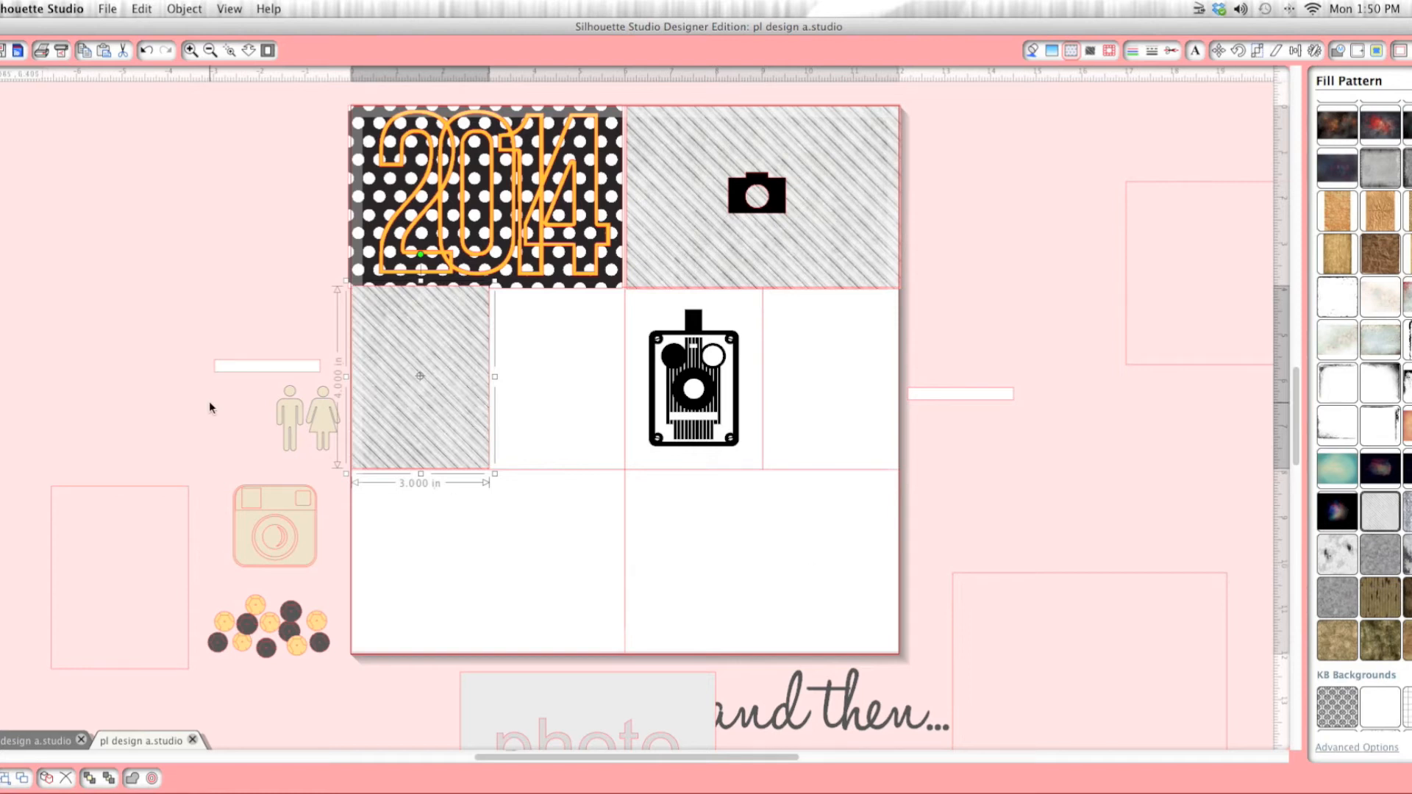
Place the man-and-woman icon and a white label on the small striped card, and the instant camera and button cluster in the pocket beside it
{"action": "mouse_move", "coordinate": [321, 413]}
{"action": "left_mouse_down"}
{"action": "mouse_move", "coordinate": [321, 382]}
{"action": "mouse_move", "coordinate": [412, 306]}
{"action": "mouse_move", "coordinate": [439, 318]}
{"action": "left_mouse_up"}
{"action": "left_click", "coordinate": [460, 326]}
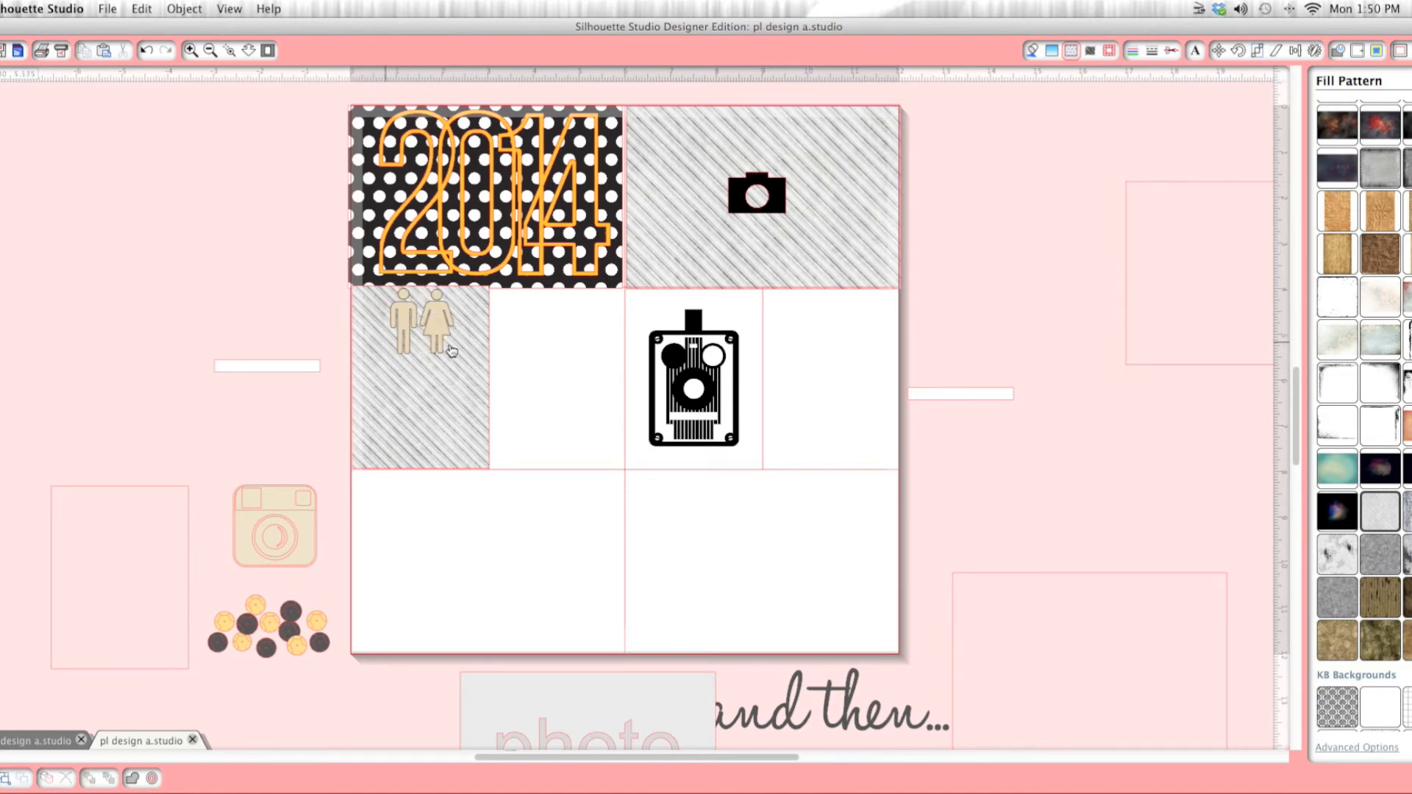
{"action": "left_click_drag", "start_coordinate": [296, 370], "coordinate": [451, 368]}
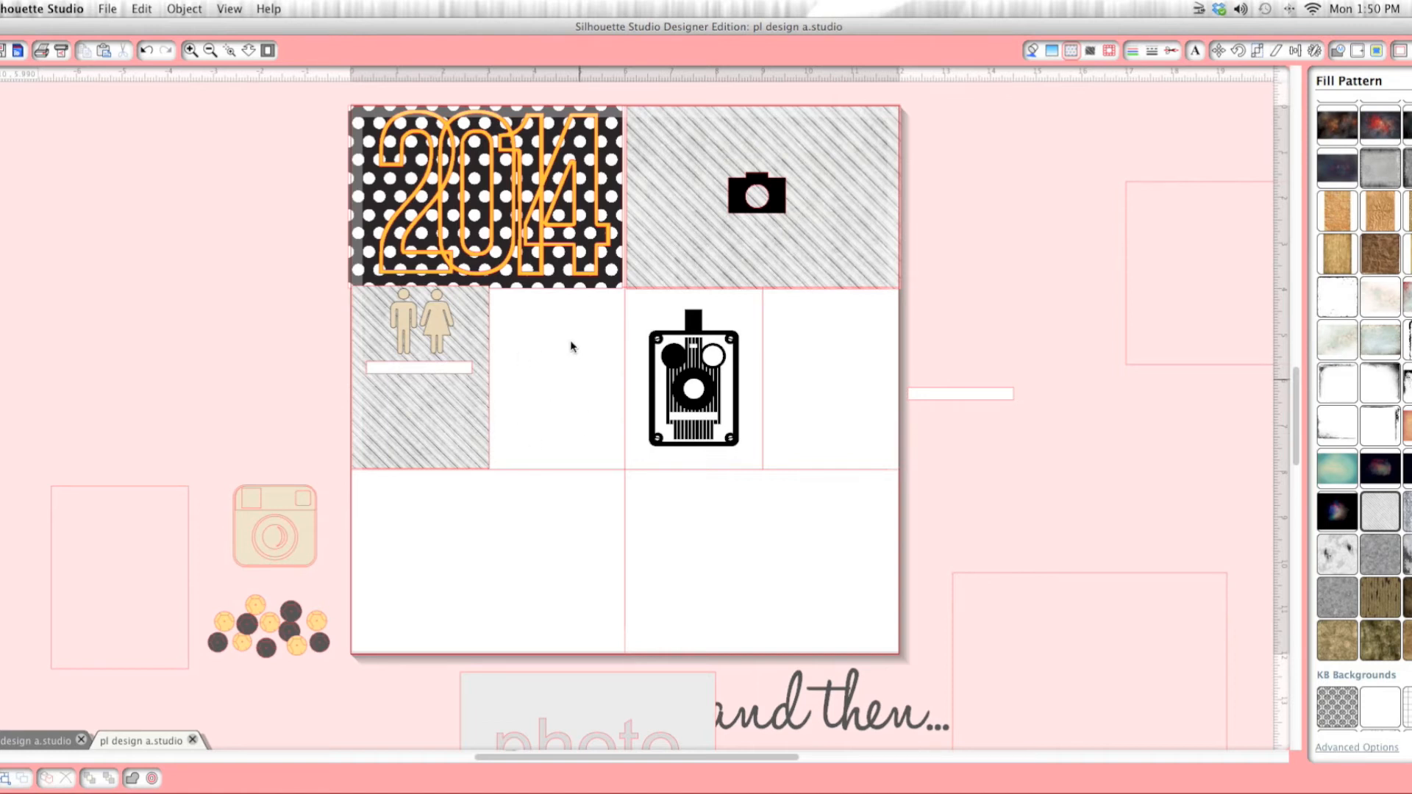
{"action": "left_click_drag", "start_coordinate": [294, 504], "coordinate": [573, 333]}
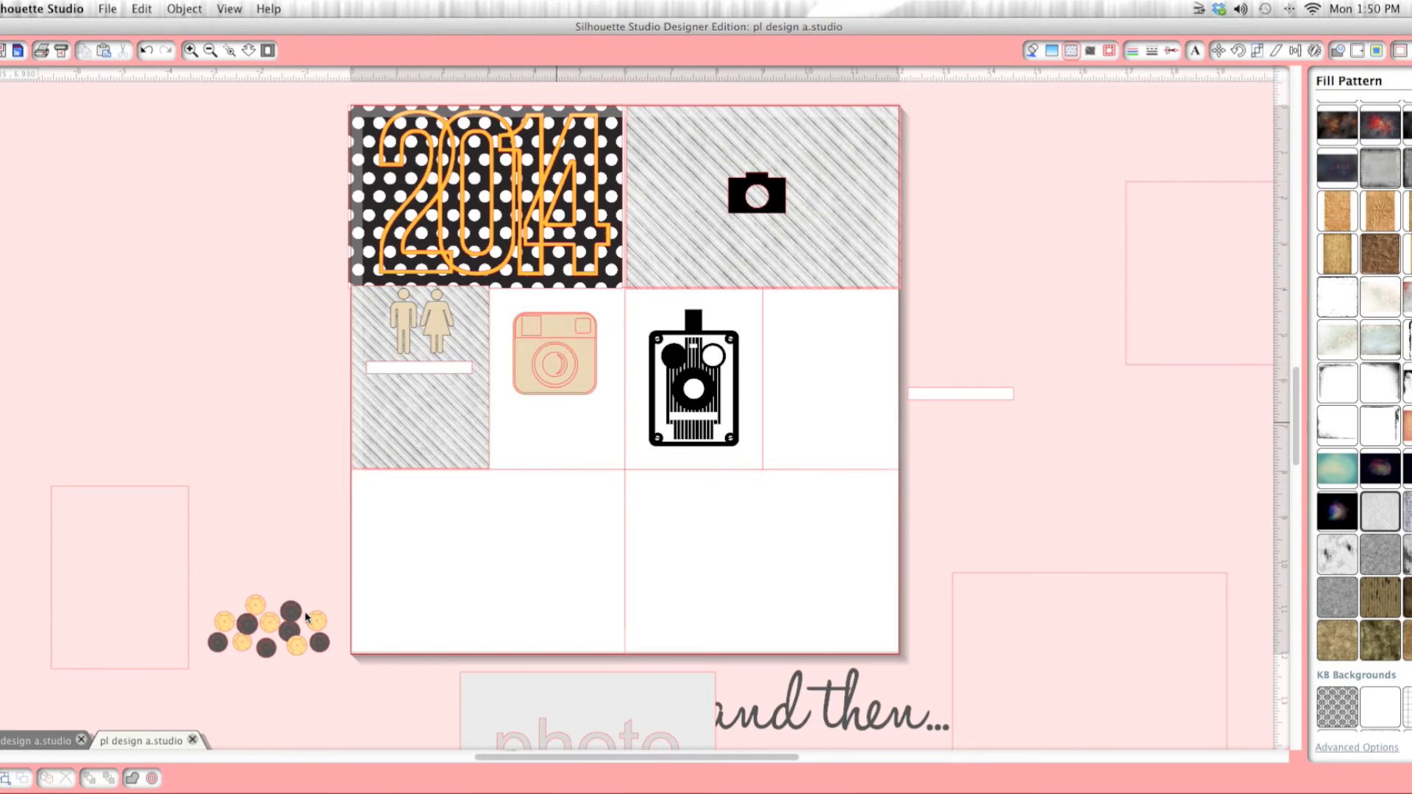
{"action": "mouse_move", "coordinate": [301, 613]}
{"action": "left_mouse_down"}
{"action": "mouse_move", "coordinate": [545, 419]}
{"action": "mouse_move", "coordinate": [572, 437]}
{"action": "left_mouse_up"}
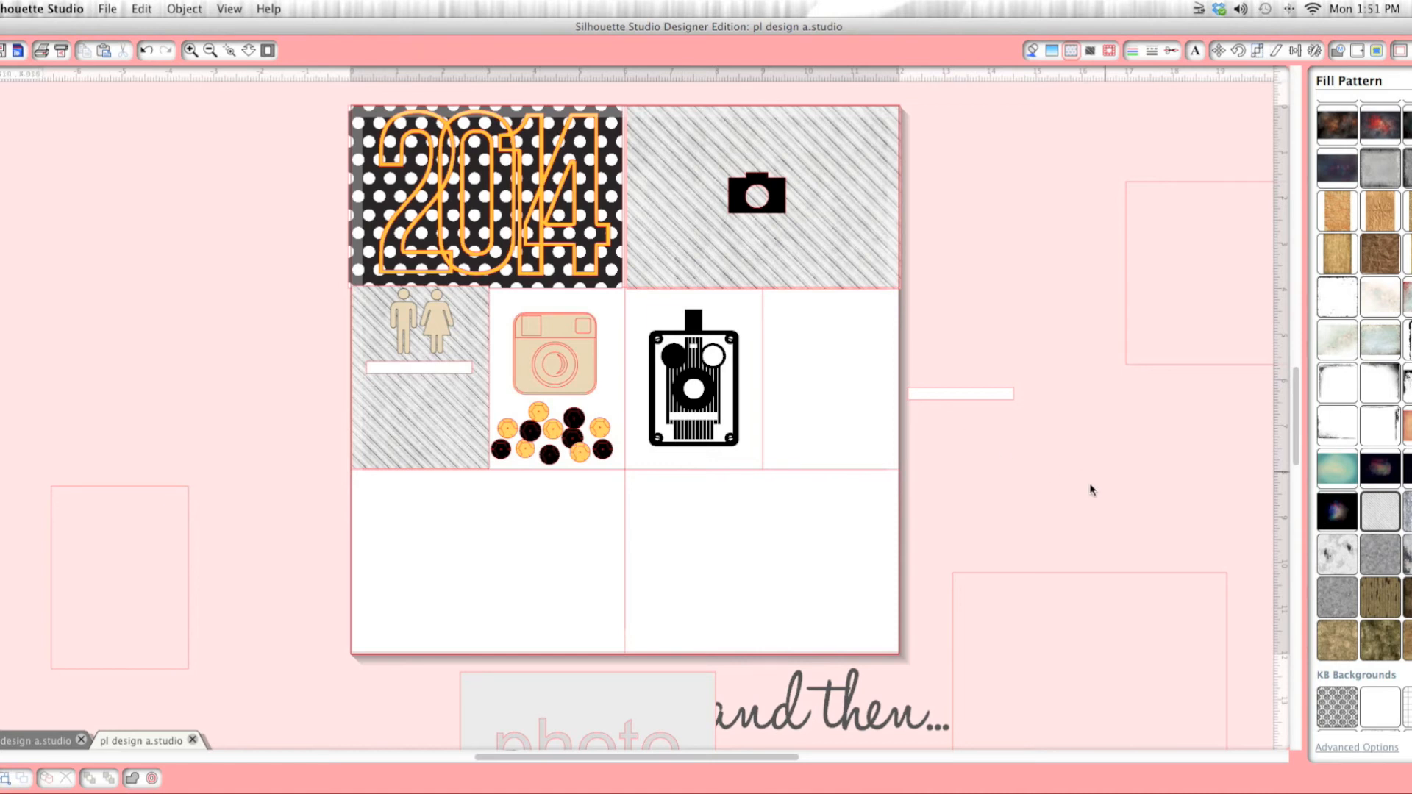
Move the remaining empty 3 × 4 in card into the last middle-row pocket and fill it with the light grey woodgrain pattern
{"action": "left_click_drag", "start_coordinate": [188, 542], "coordinate": [802, 312]}
{"action": "left_click", "coordinate": [819, 288]}
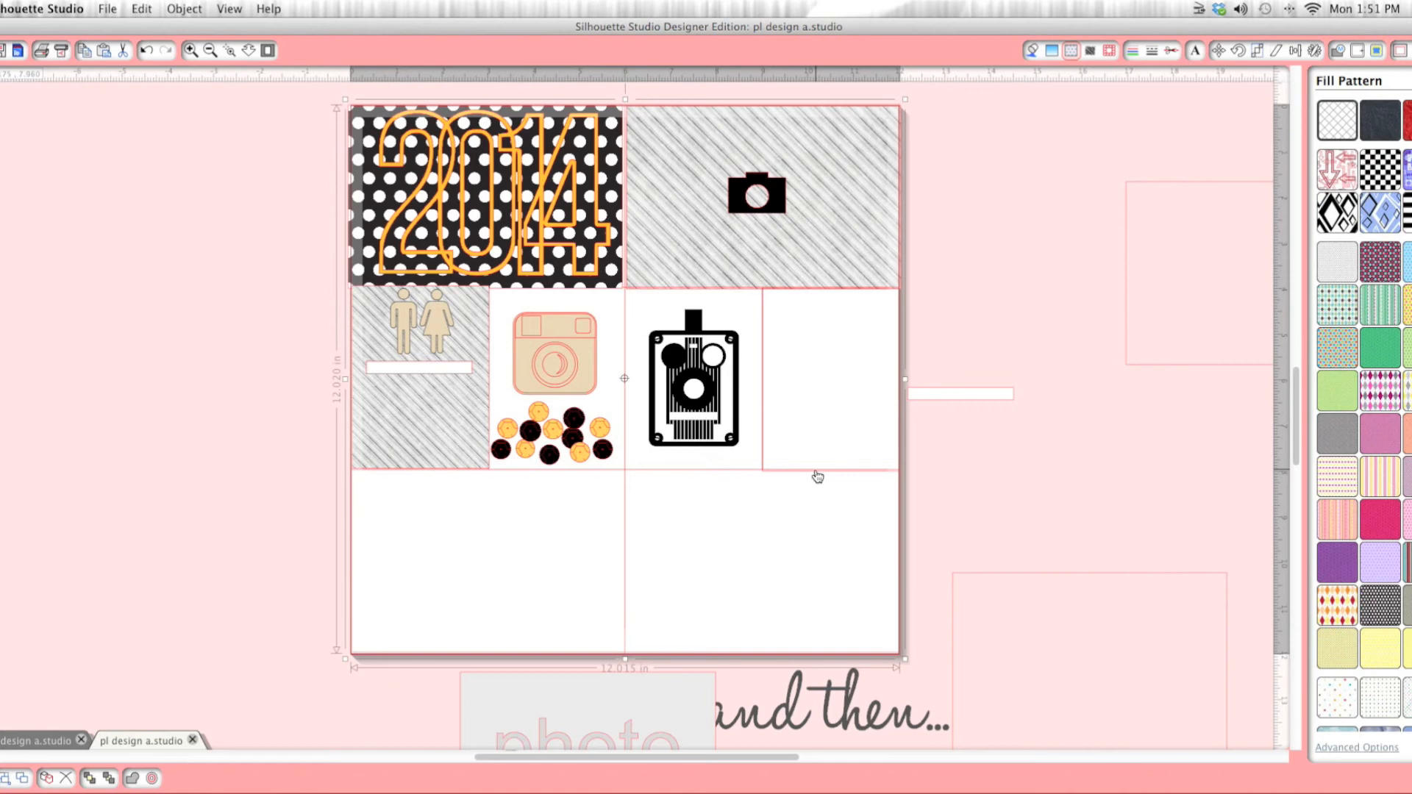
{"action": "left_click", "coordinate": [777, 291]}
{"action": "scroll", "coordinate": [1362, 509], "scroll_direction": "down", "scroll_amount": 15}
{"action": "scroll", "coordinate": [1362, 509], "scroll_direction": "down", "scroll_amount": 10}
{"action": "scroll", "coordinate": [1362, 507], "scroll_direction": "down", "scroll_amount": 10}
{"action": "scroll", "coordinate": [1361, 507], "scroll_direction": "down", "scroll_amount": 3}
{"action": "left_click", "coordinate": [1408, 490]}
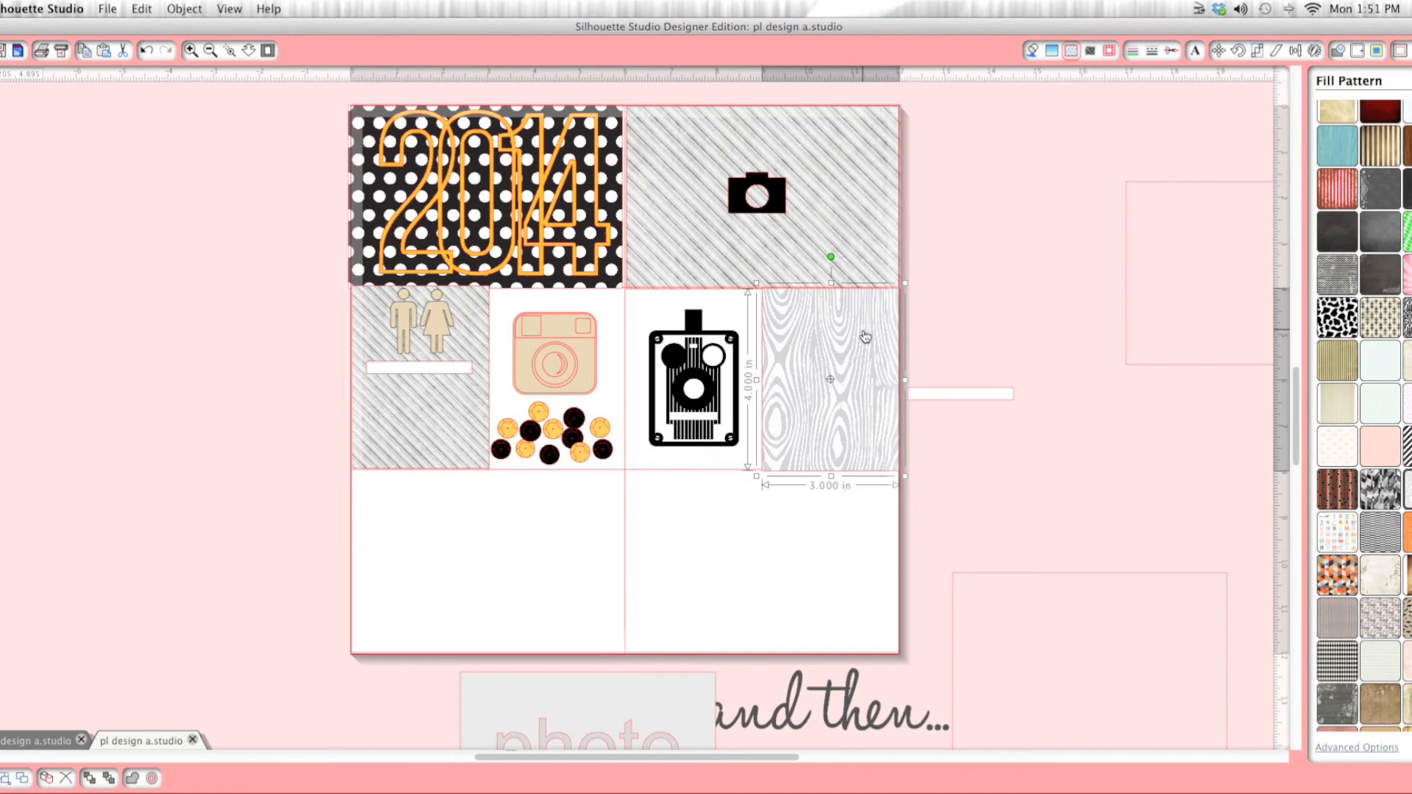
Place the remaining white label near the woodgrain card's upper edge and the "and then..." title in the lower-right pocket
{"action": "left_click_drag", "start_coordinate": [992, 401], "coordinate": [865, 319]}
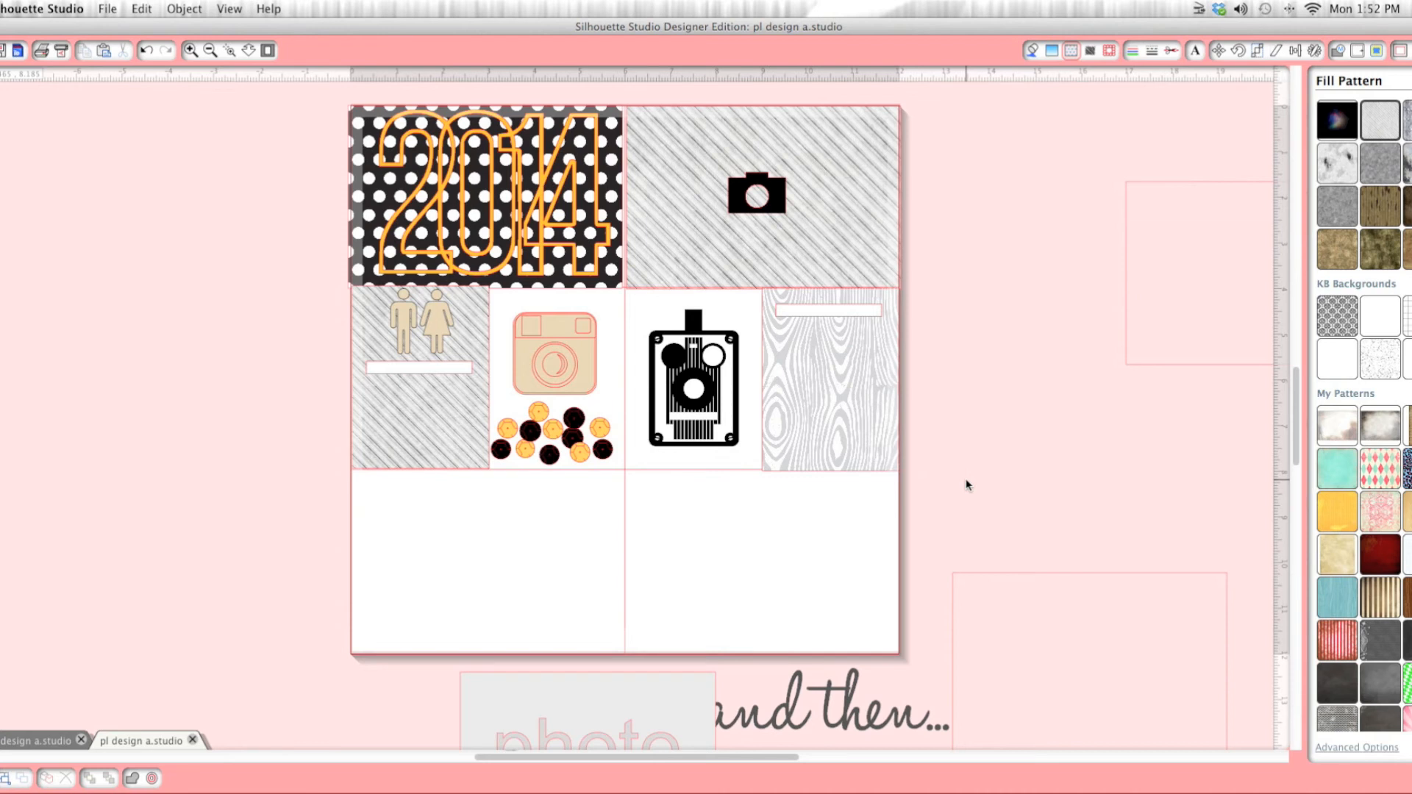
{"action": "left_click_drag", "start_coordinate": [844, 309], "coordinate": [853, 317]}
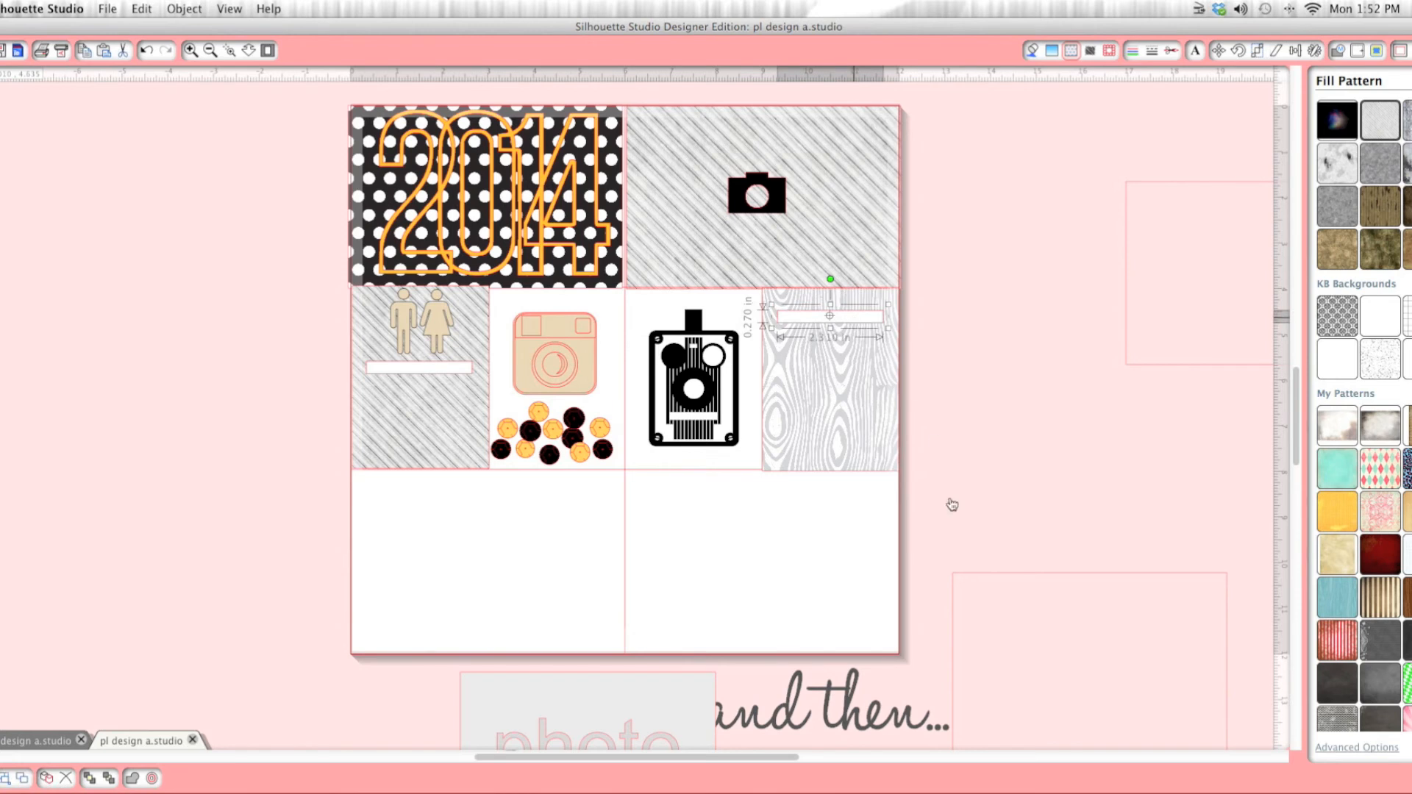
{"action": "left_click", "coordinate": [843, 708]}
{"action": "left_click_drag", "start_coordinate": [842, 708], "coordinate": [784, 565]}
{"action": "left_click", "coordinate": [695, 509]}
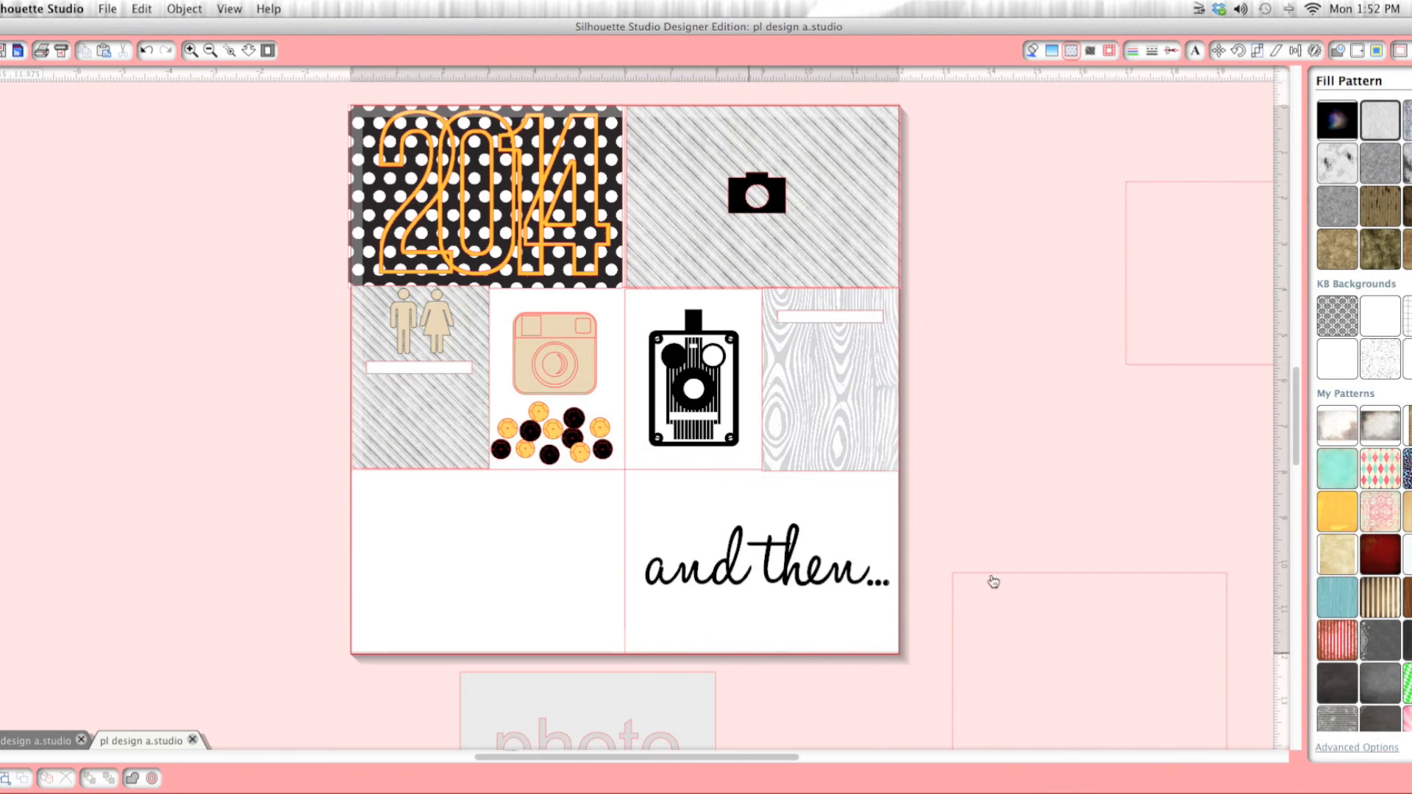
Move the empty 6 × 4 in card into the lower-left pocket and fill it with the light grey woodgrain pattern
{"action": "left_click_drag", "start_coordinate": [508, 529], "coordinate": [397, 471]}
{"action": "left_click", "coordinate": [610, 542]}
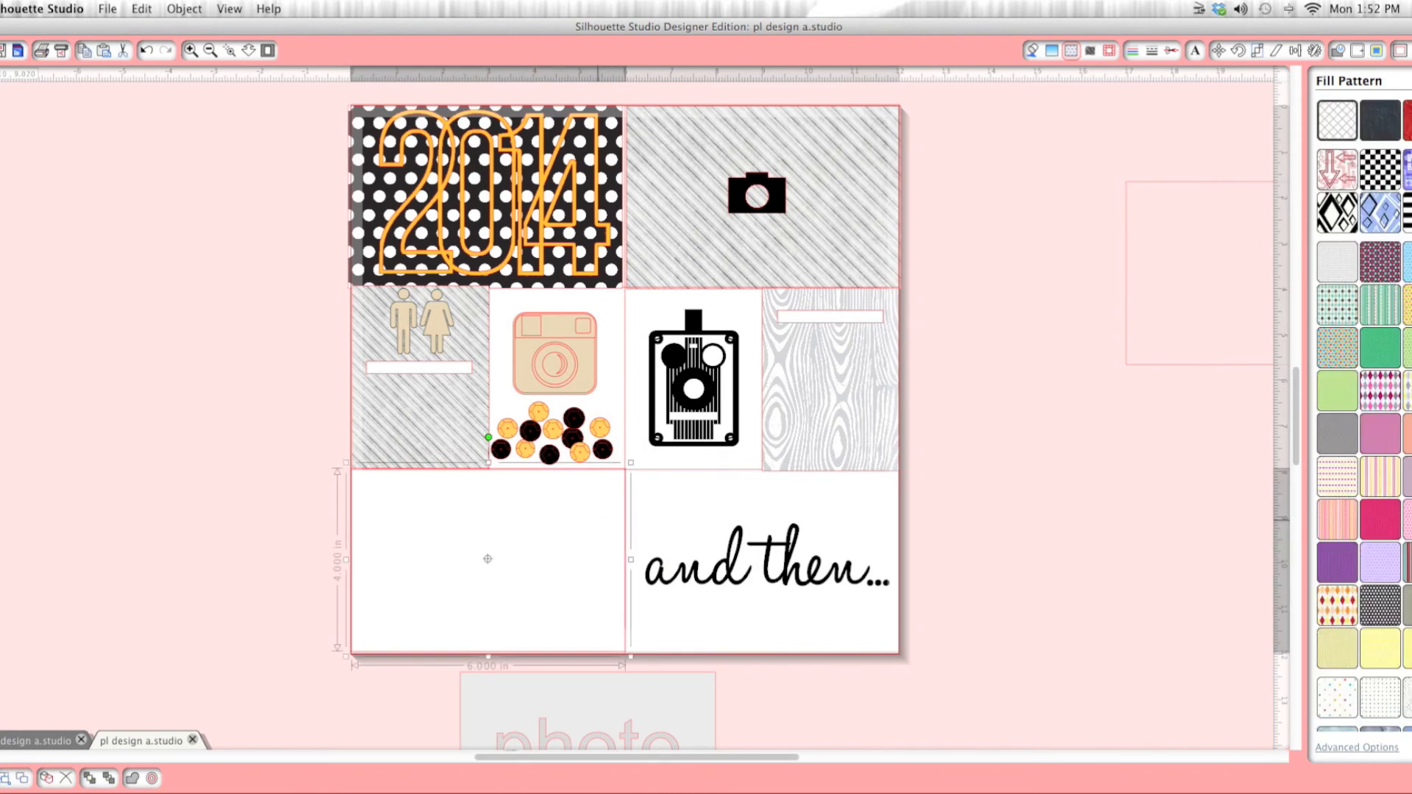
{"action": "scroll", "coordinate": [1377, 400], "scroll_direction": "down", "scroll_amount": 15}
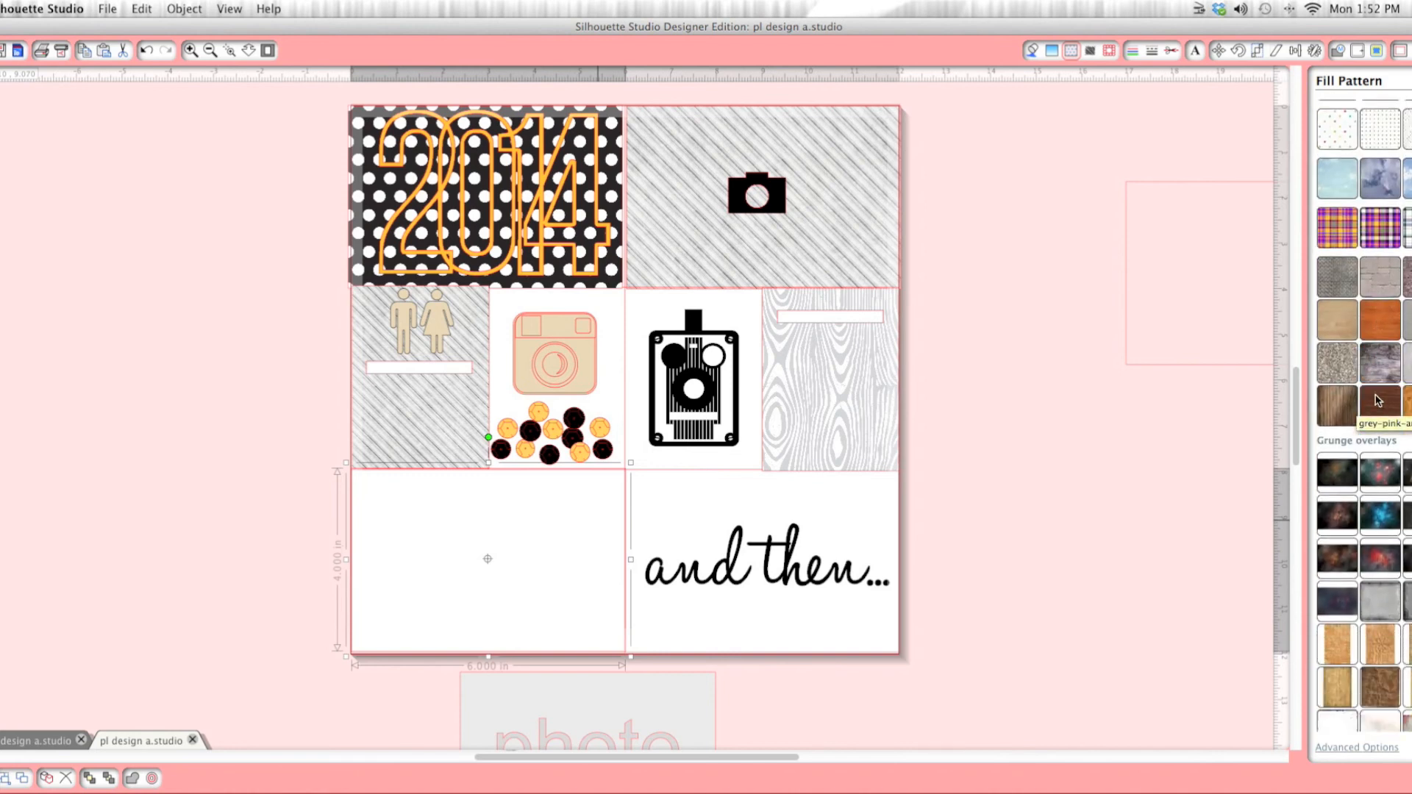
{"action": "scroll", "coordinate": [1377, 399], "scroll_direction": "down", "scroll_amount": 10}
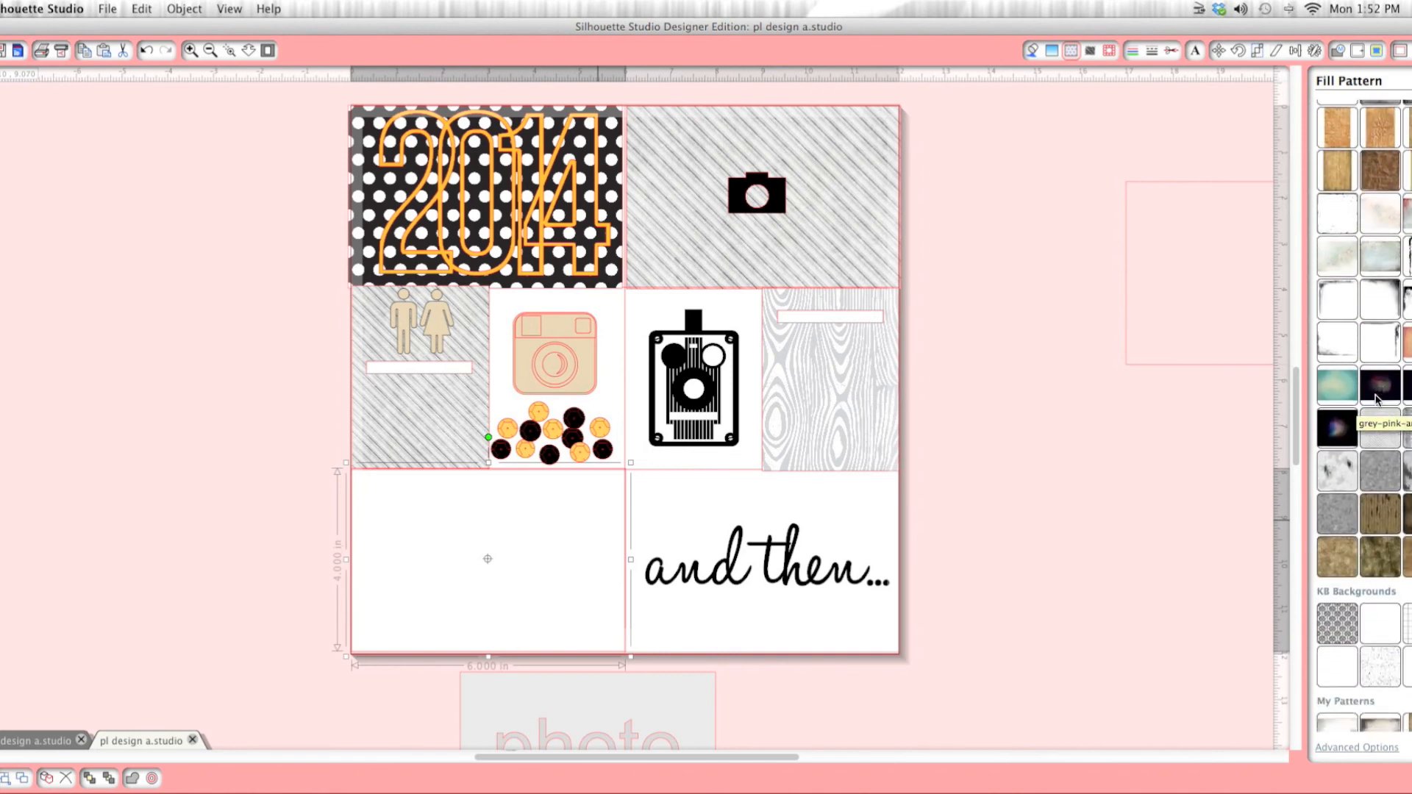
{"action": "scroll", "coordinate": [1377, 399], "scroll_direction": "down", "scroll_amount": 10}
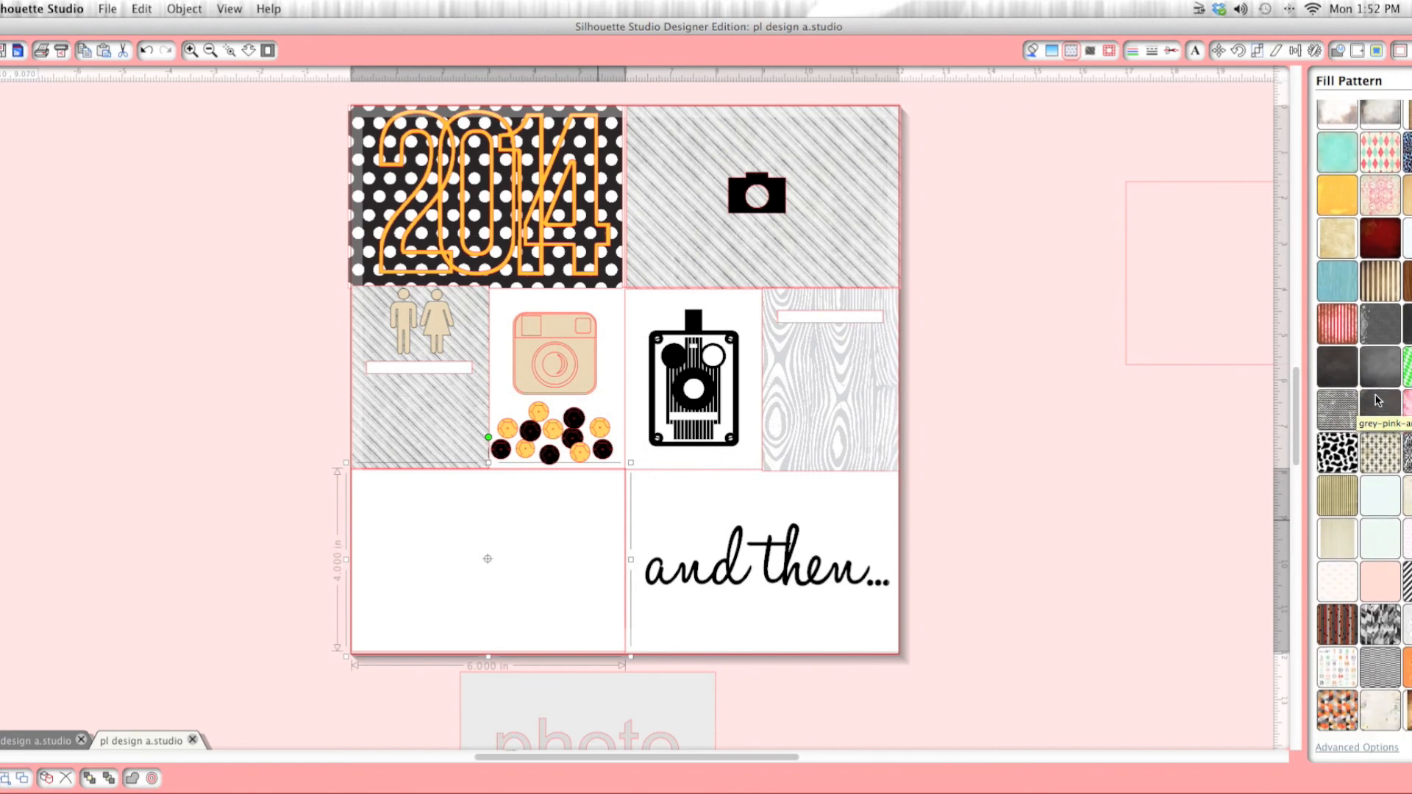
{"action": "scroll", "coordinate": [1377, 400], "scroll_direction": "down", "scroll_amount": 2}
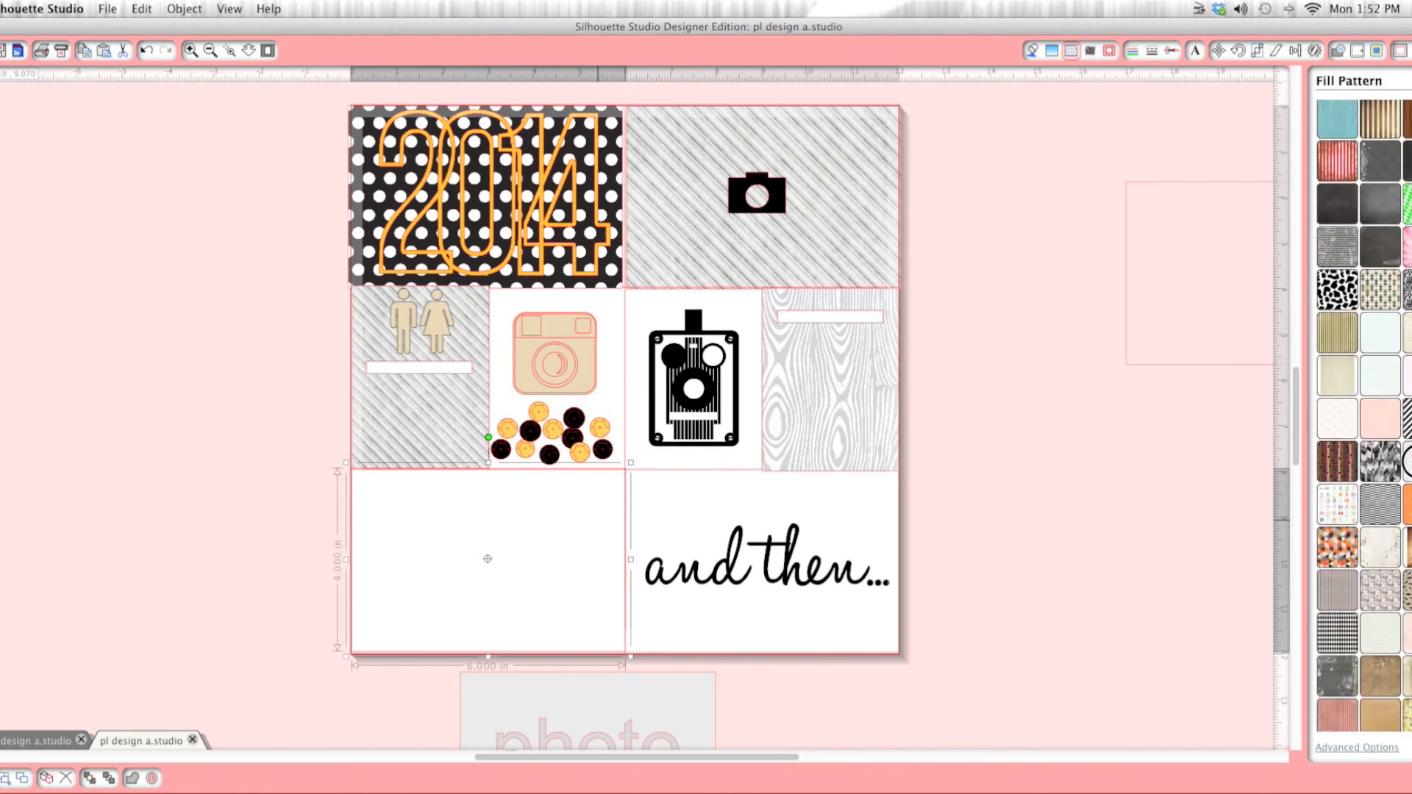
{"action": "left_click", "coordinate": [1406, 462]}
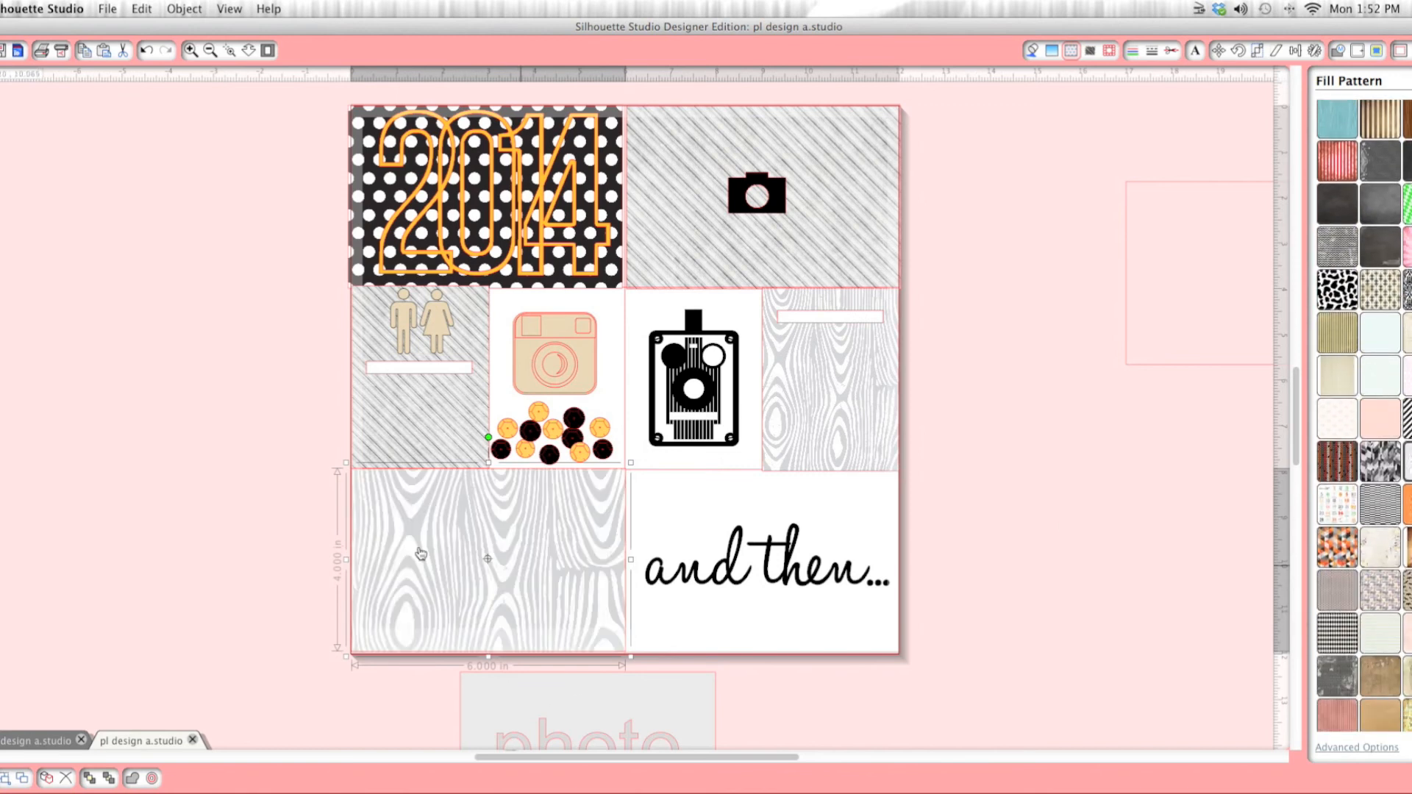
Place the grey photo placeholder on the lower-left woodgrain card, leaving a patterned border around it, and deselect it
{"action": "left_click_drag", "start_coordinate": [713, 700], "coordinate": [614, 514]}
{"action": "key", "text": "Escape"}
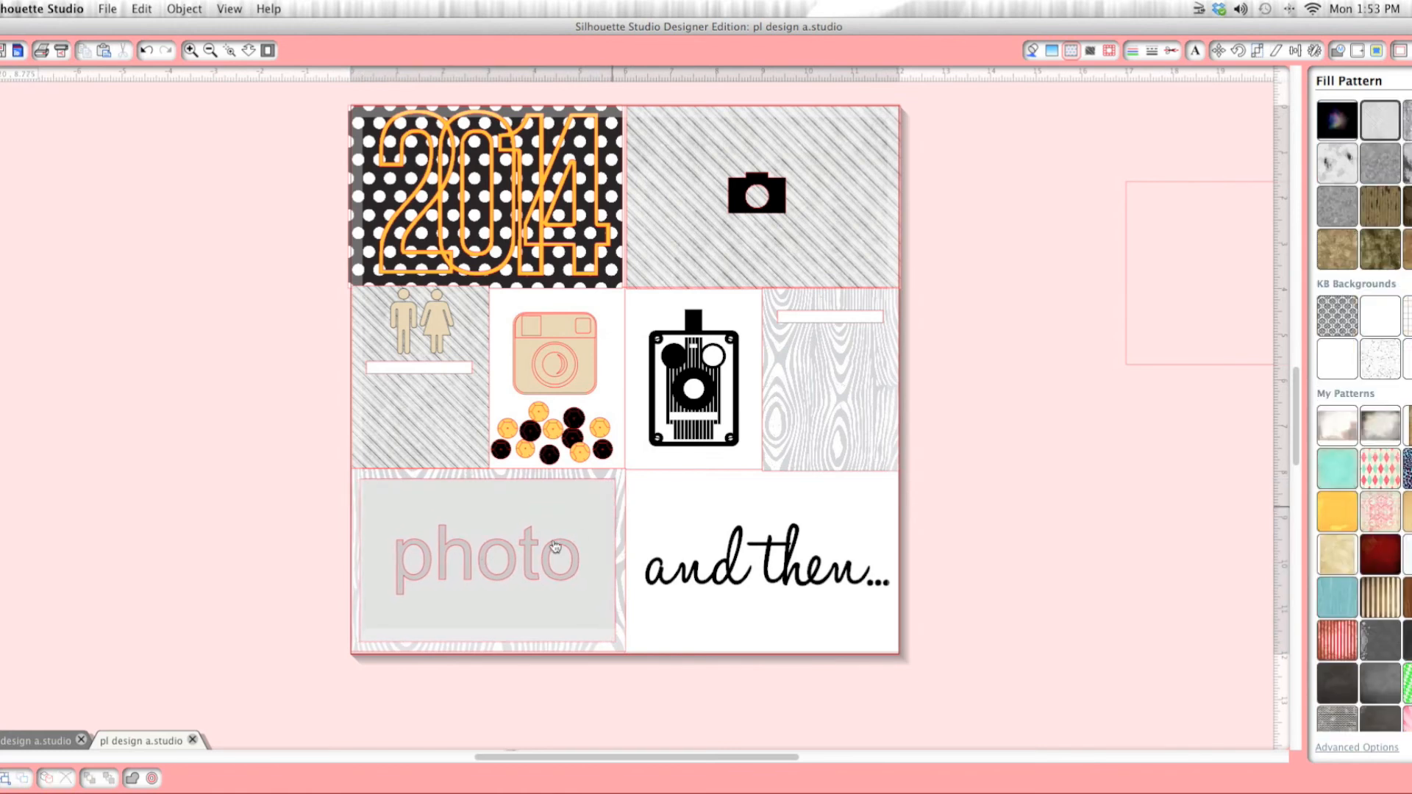